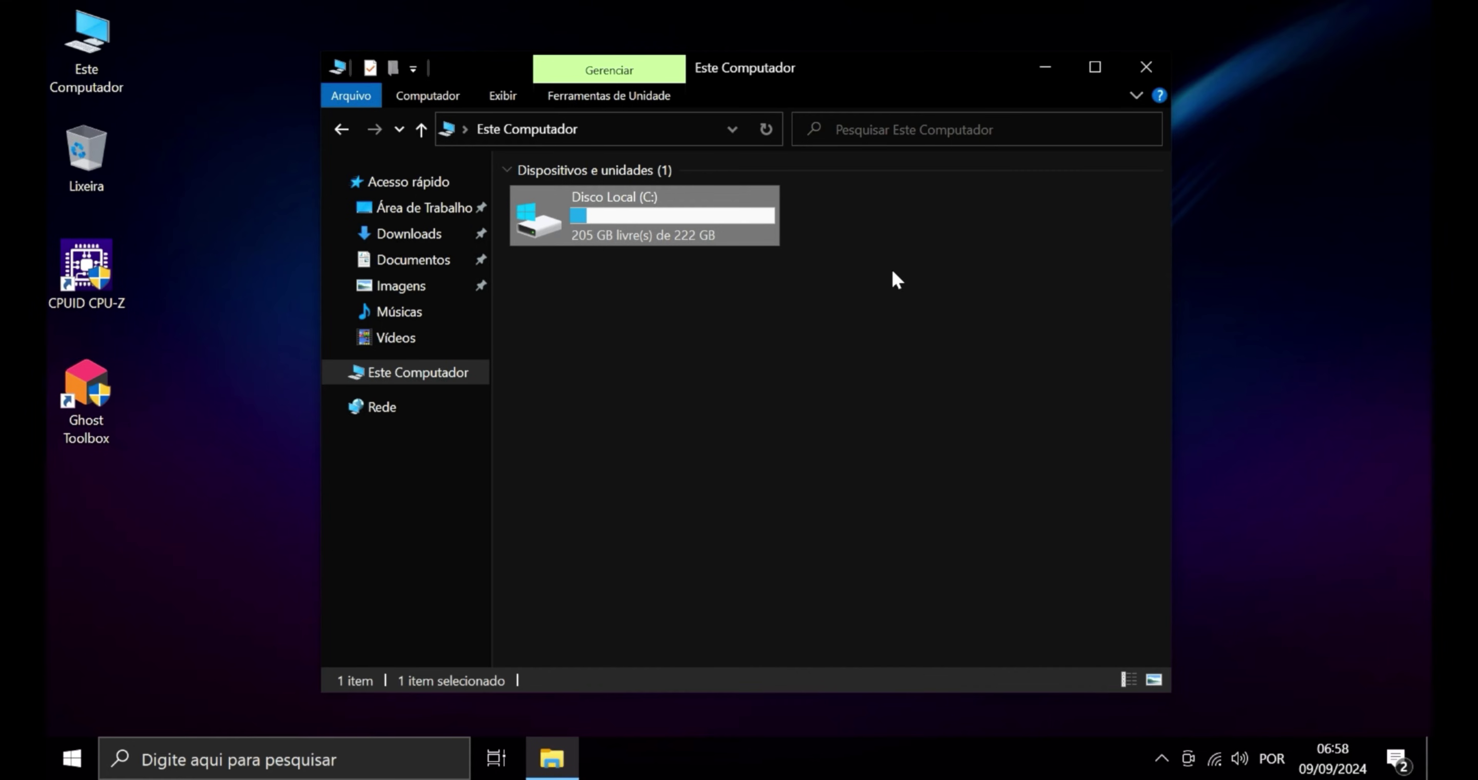
- Close the file explorer window and rearrange the desktop shortcuts, moving CPUID CPU-Z and Lixeira away from the other icons
key("alt+F4")
left_click_drag(115, 411, 535, 69)
left_click(529, 77)
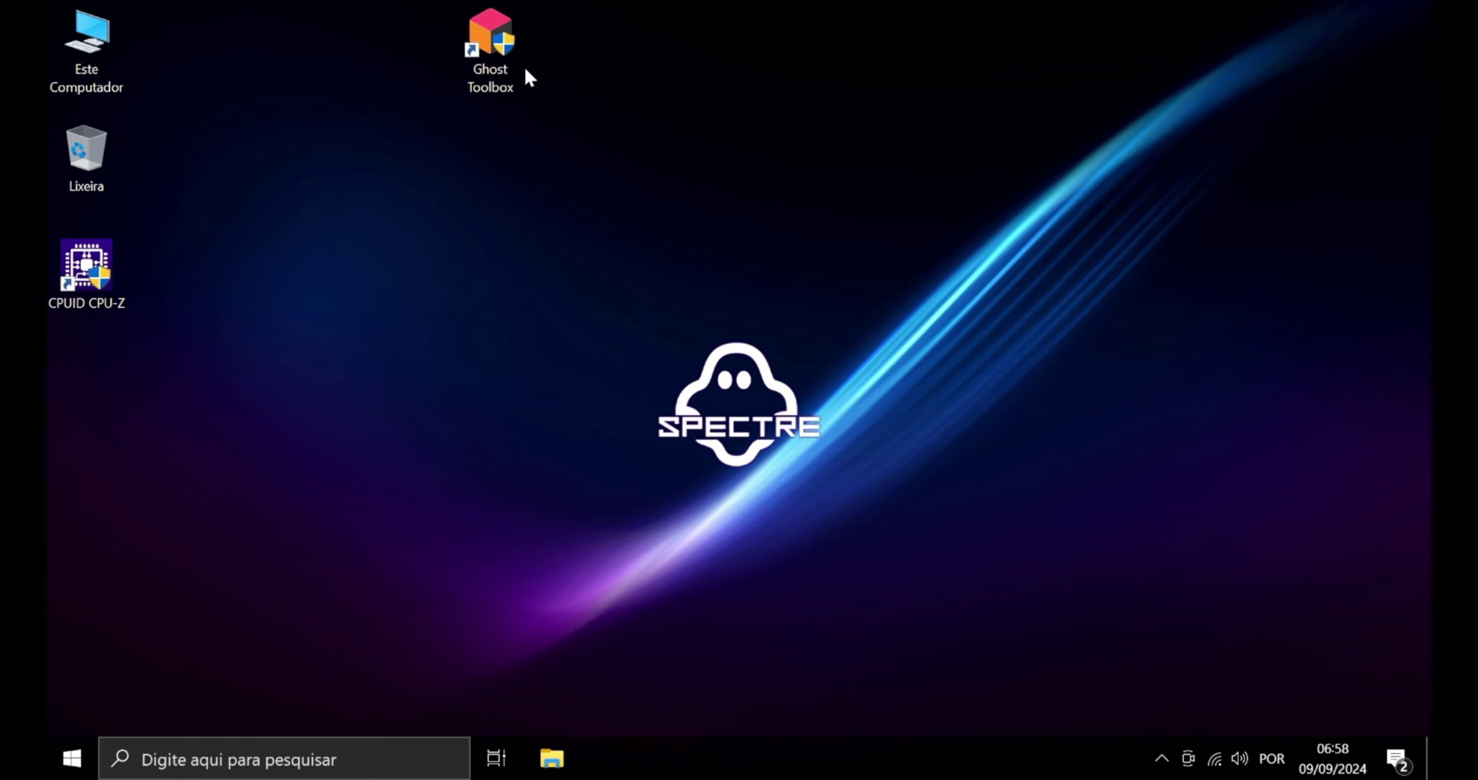
left_click_drag(86, 264, 682, 51)
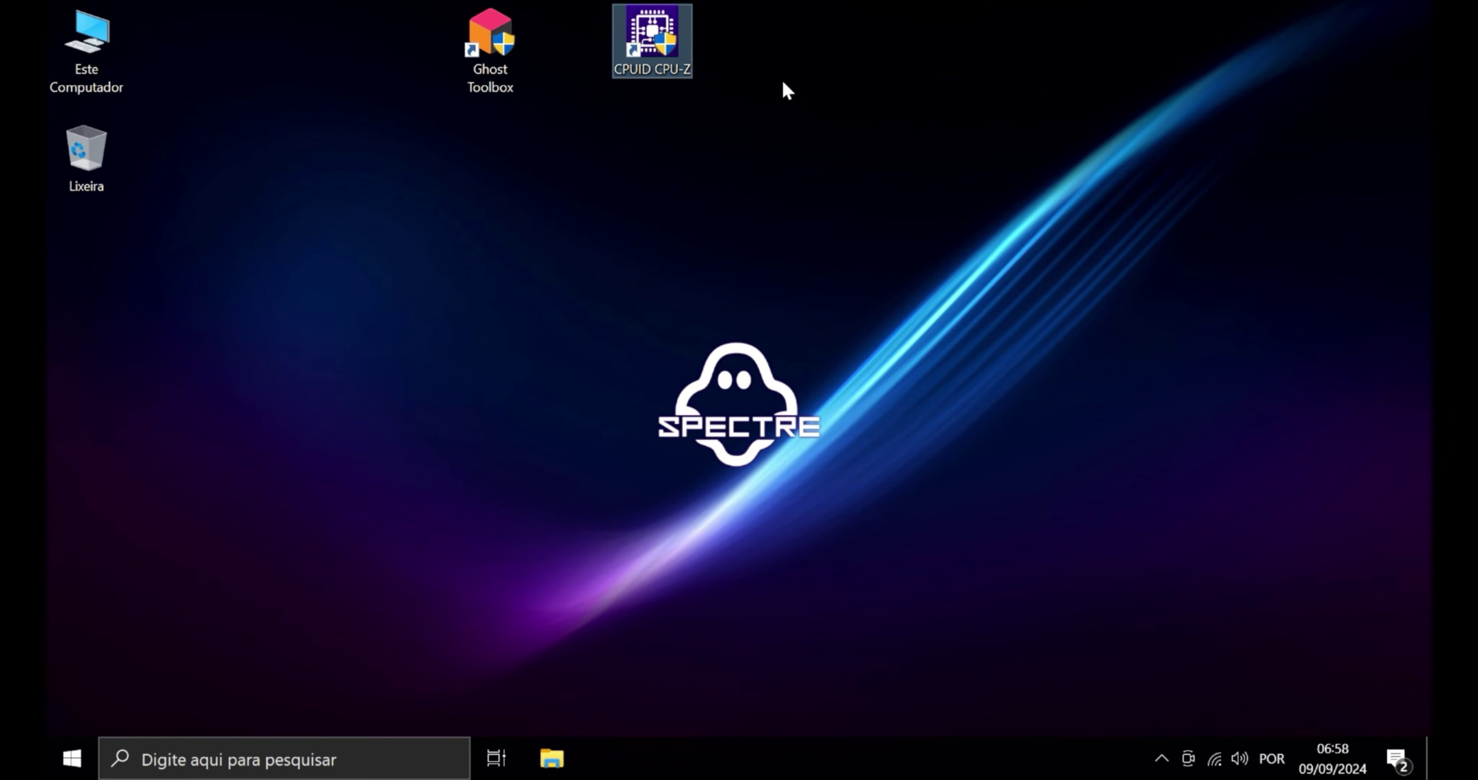
left_click_drag(86, 150, 128, 653)
- Unlock the taskbar, open Task Manager, move its window over and expand it to the detailed view
right_click(1009, 752)
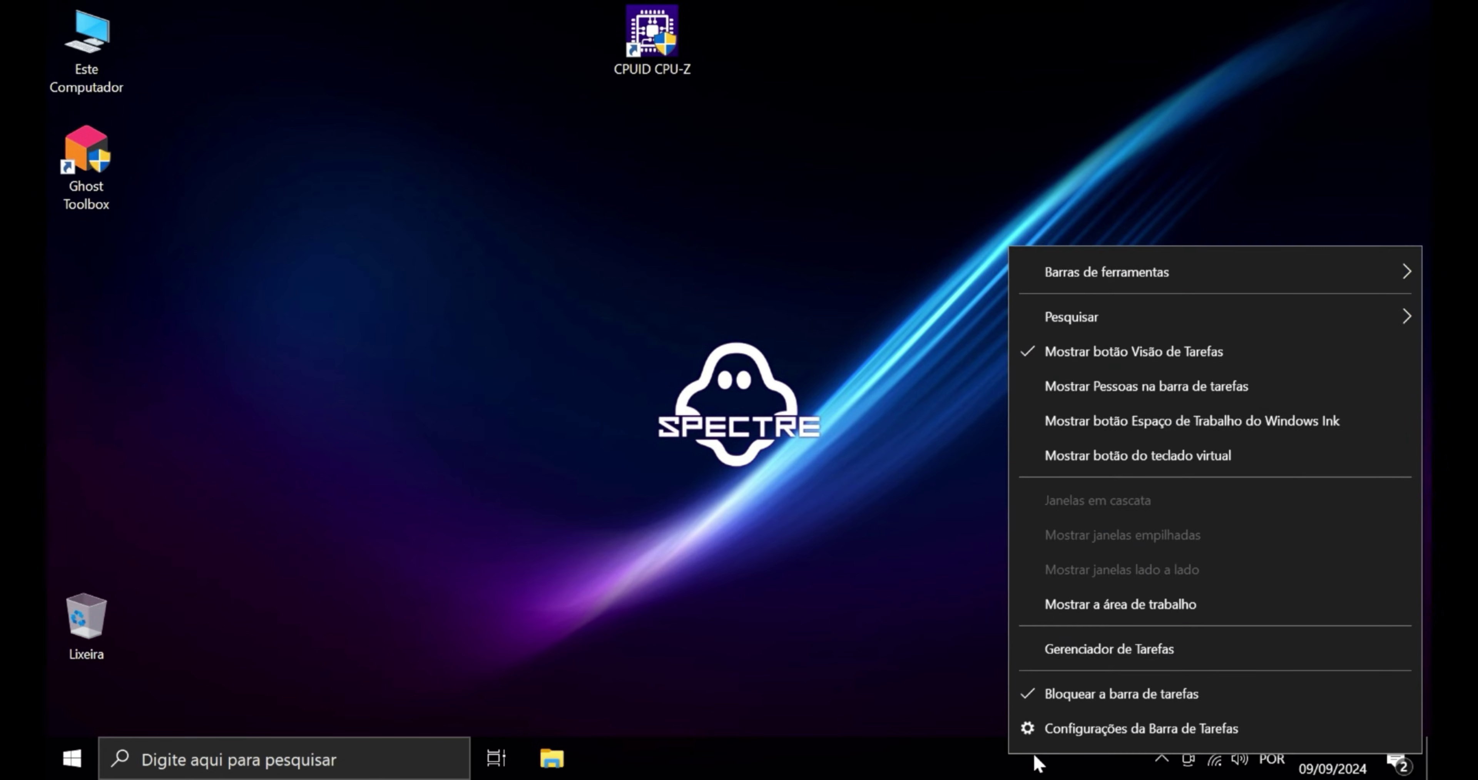
left_click(1190, 695)
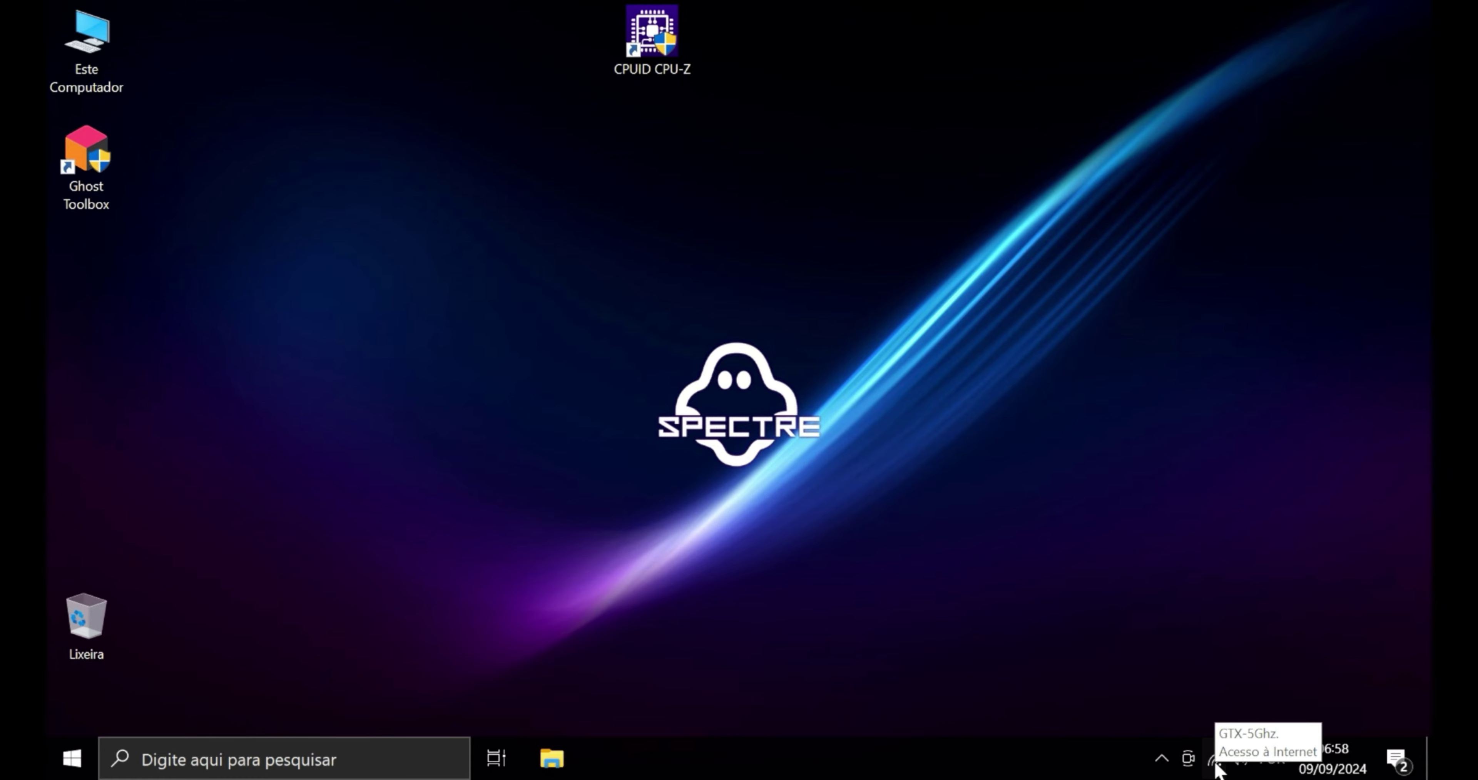
right_click(1018, 756)
left_click(1138, 653)
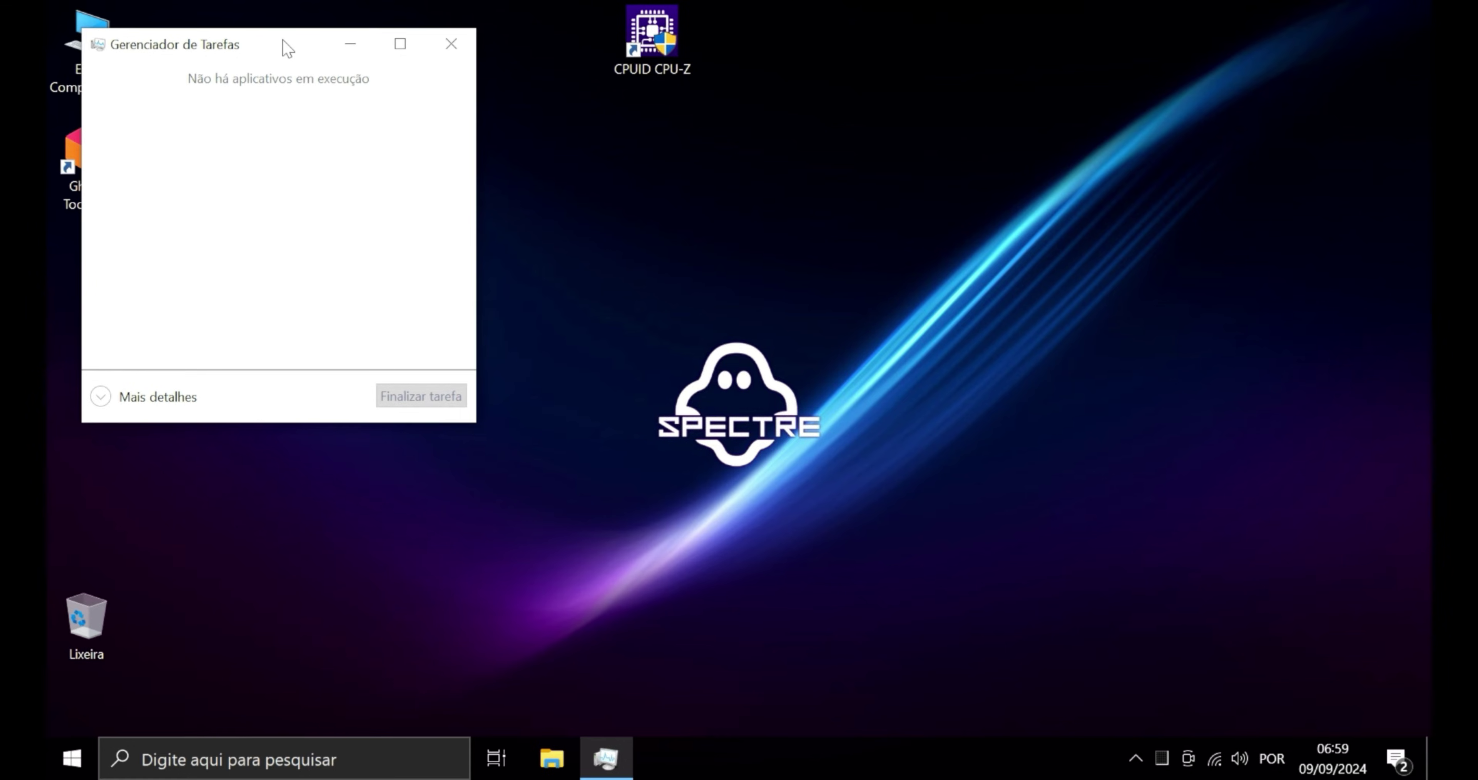
left_click_drag(288, 48, 919, 107)
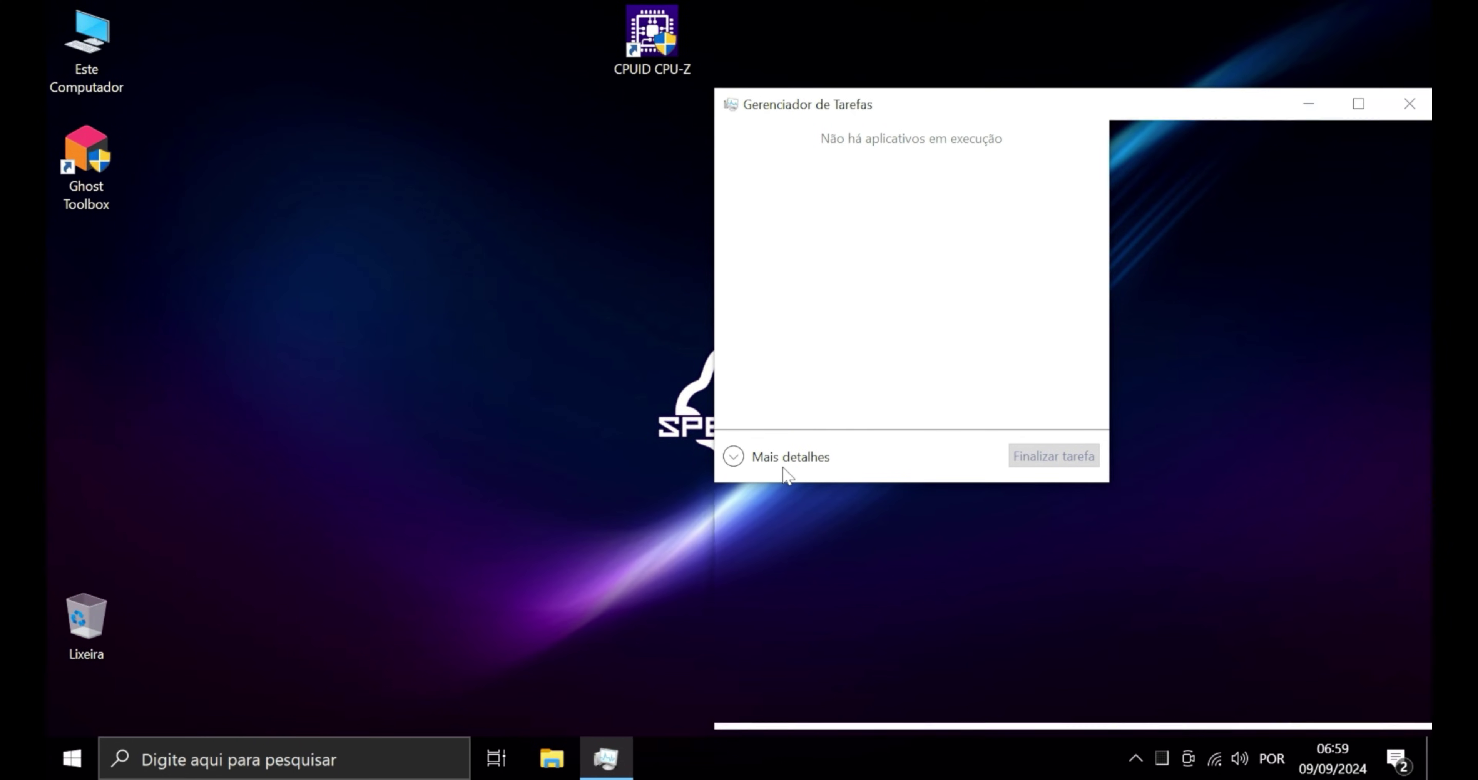
left_click(785, 464)
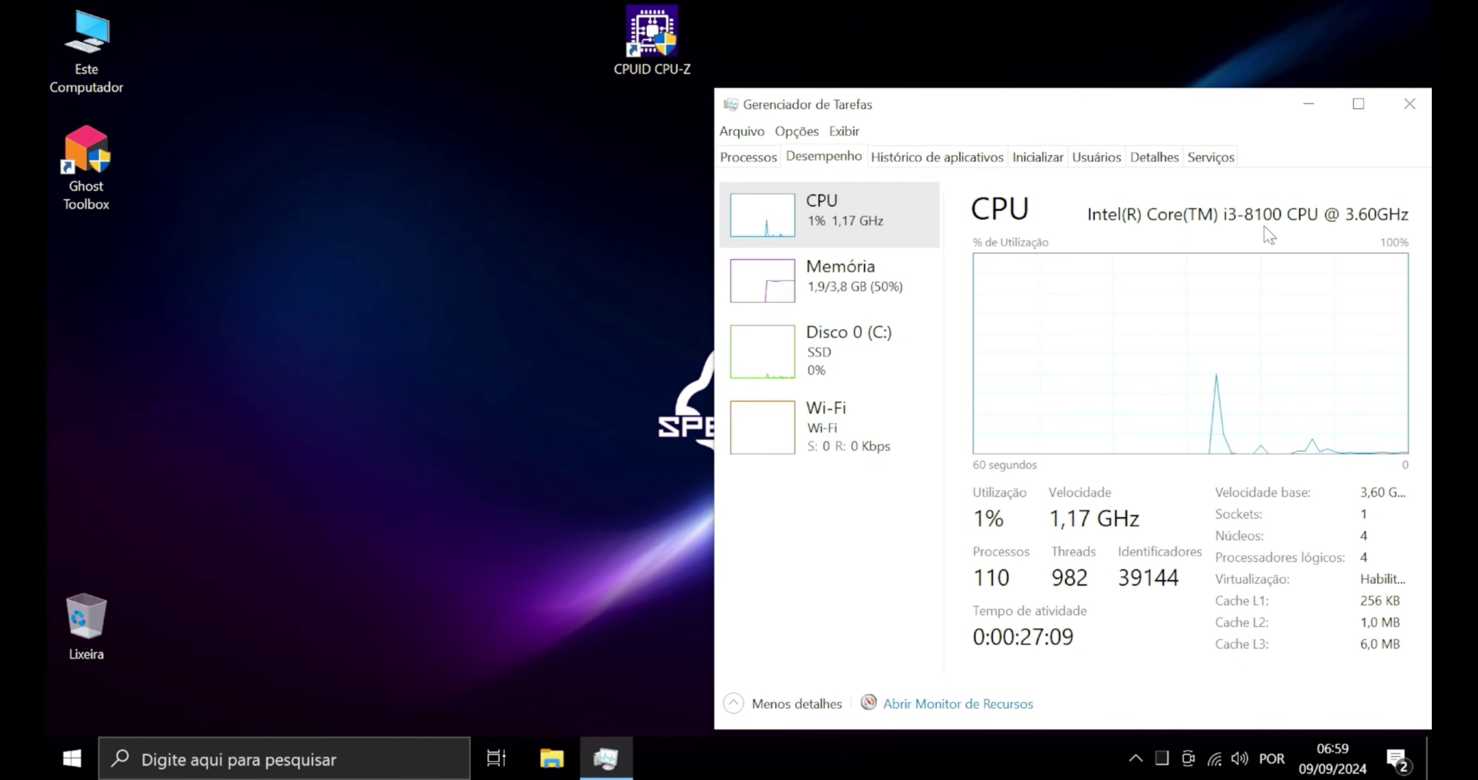
- Check the Memory and CPU performance pages in Task Manager and minimize its window
key("Down")
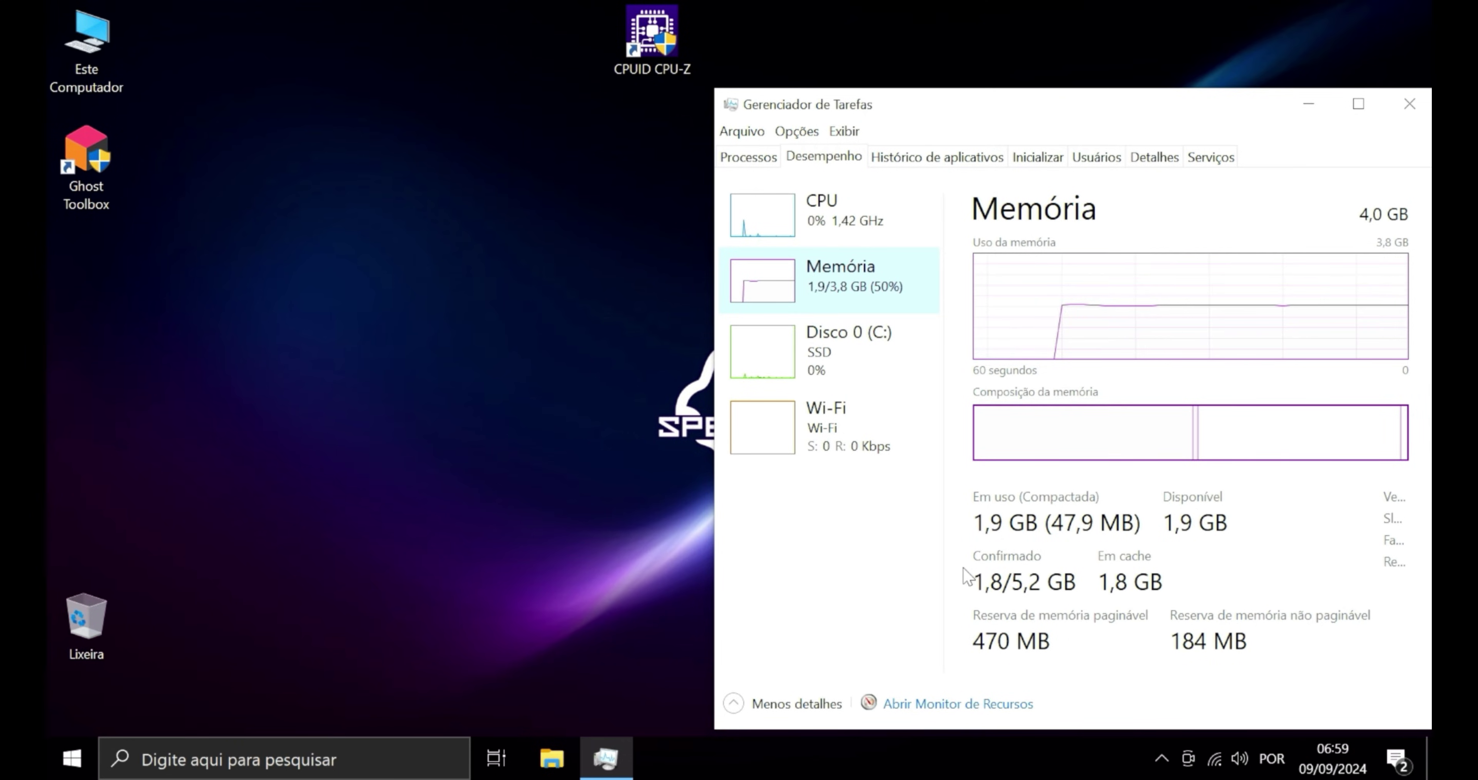
key("Up")
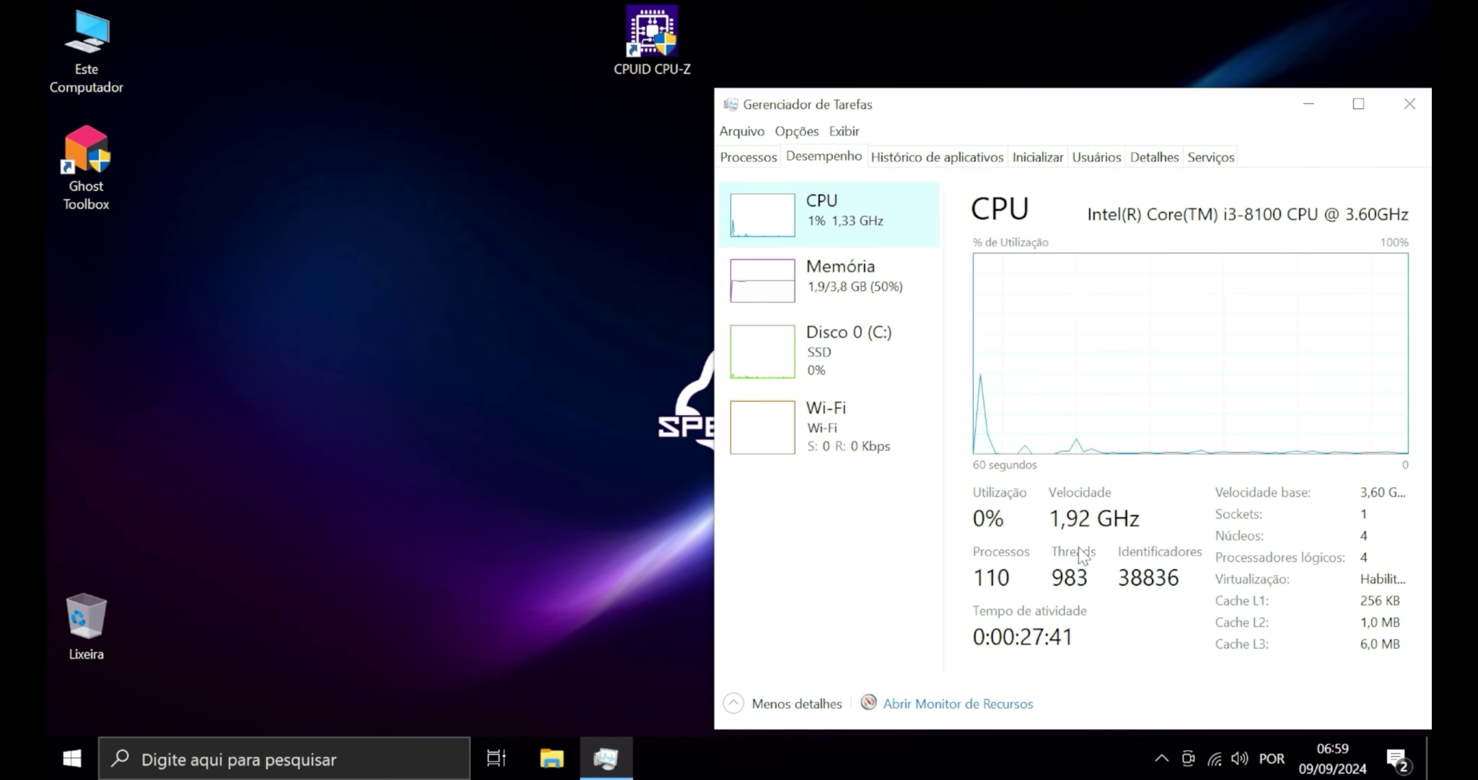
left_click(1310, 111)
- Look over the power plans offered under Ghost Mode's Power Options on the desktop
right_click(624, 259)
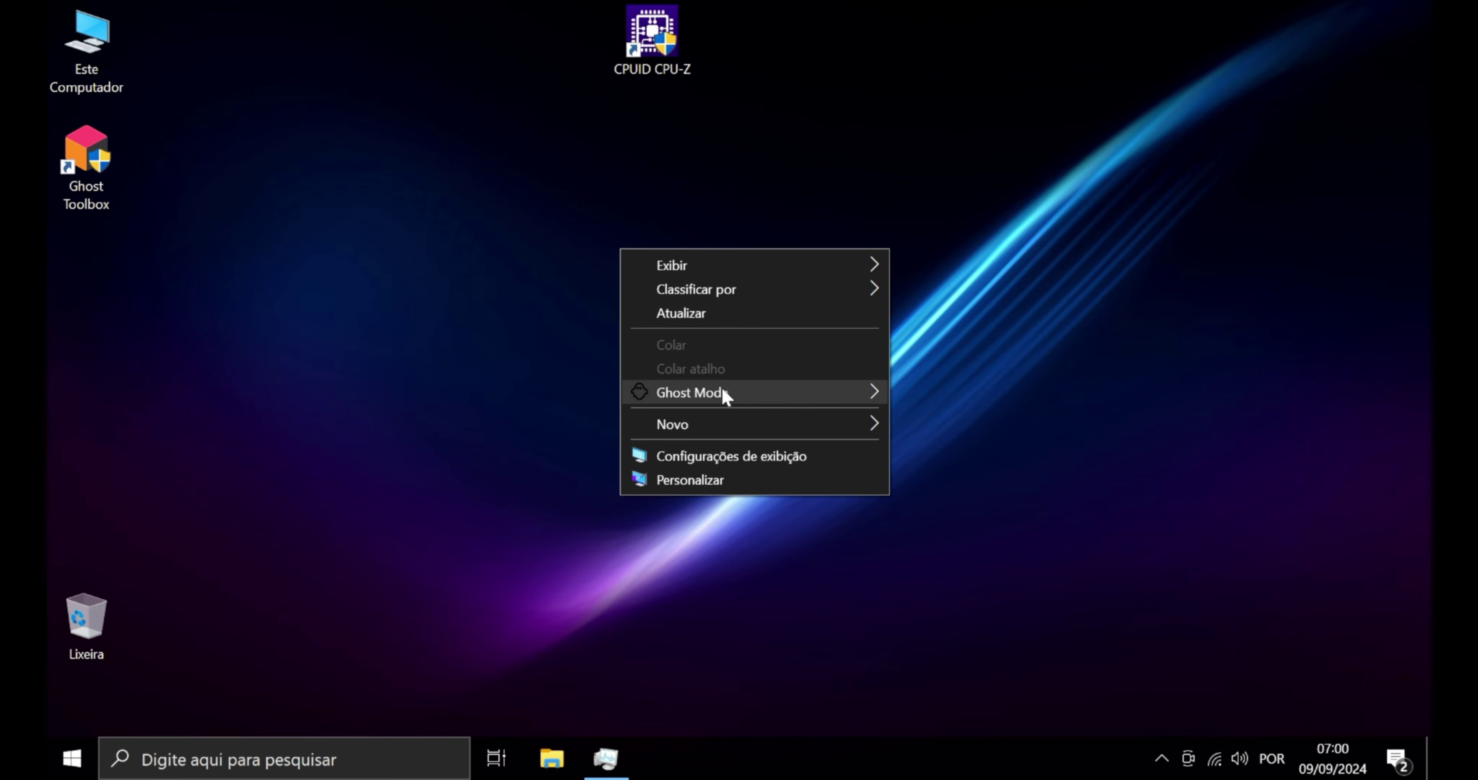
mouse_move(701, 403)
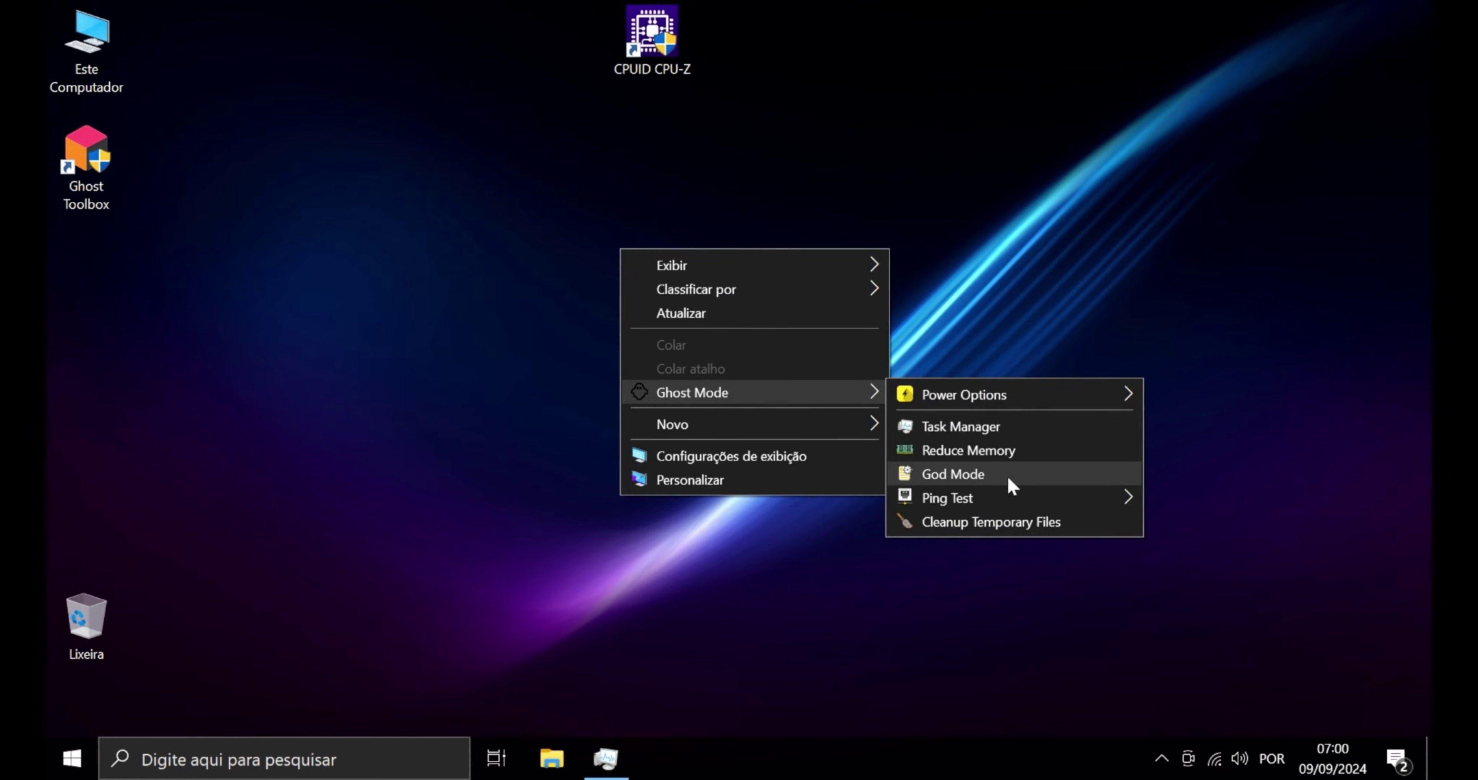
mouse_move(987, 390)
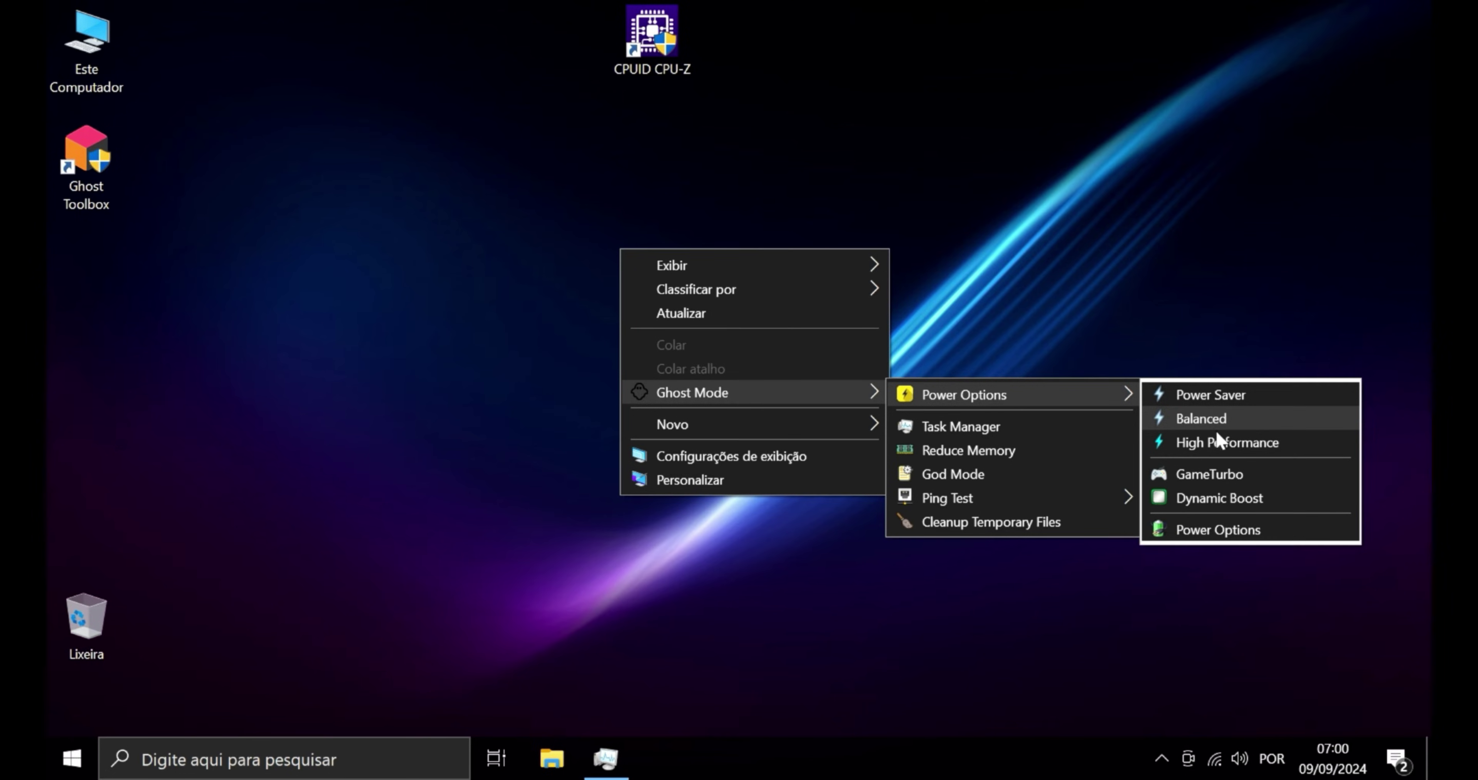
left_click(1192, 409)
- Bring Task Manager back onto the desktop and move its window up to the screen's upper edge
right_click(1114, 767)
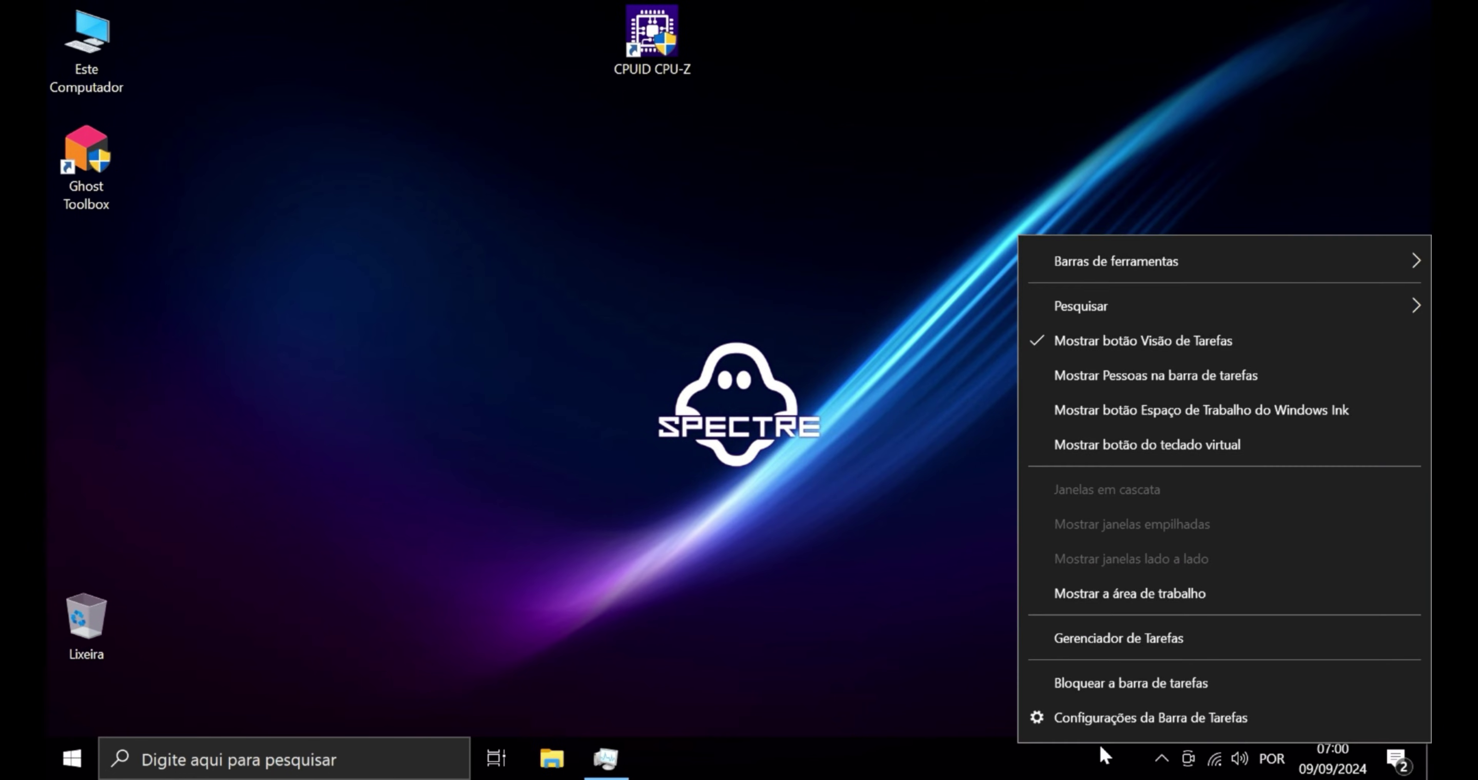
left_click(1130, 648)
left_click_drag(970, 114, 969, 59)
- Apply the High Performance power plan through the desktop's Ghost Mode options
right_click(118, 300)
mouse_move(369, 442)
mouse_move(527, 459)
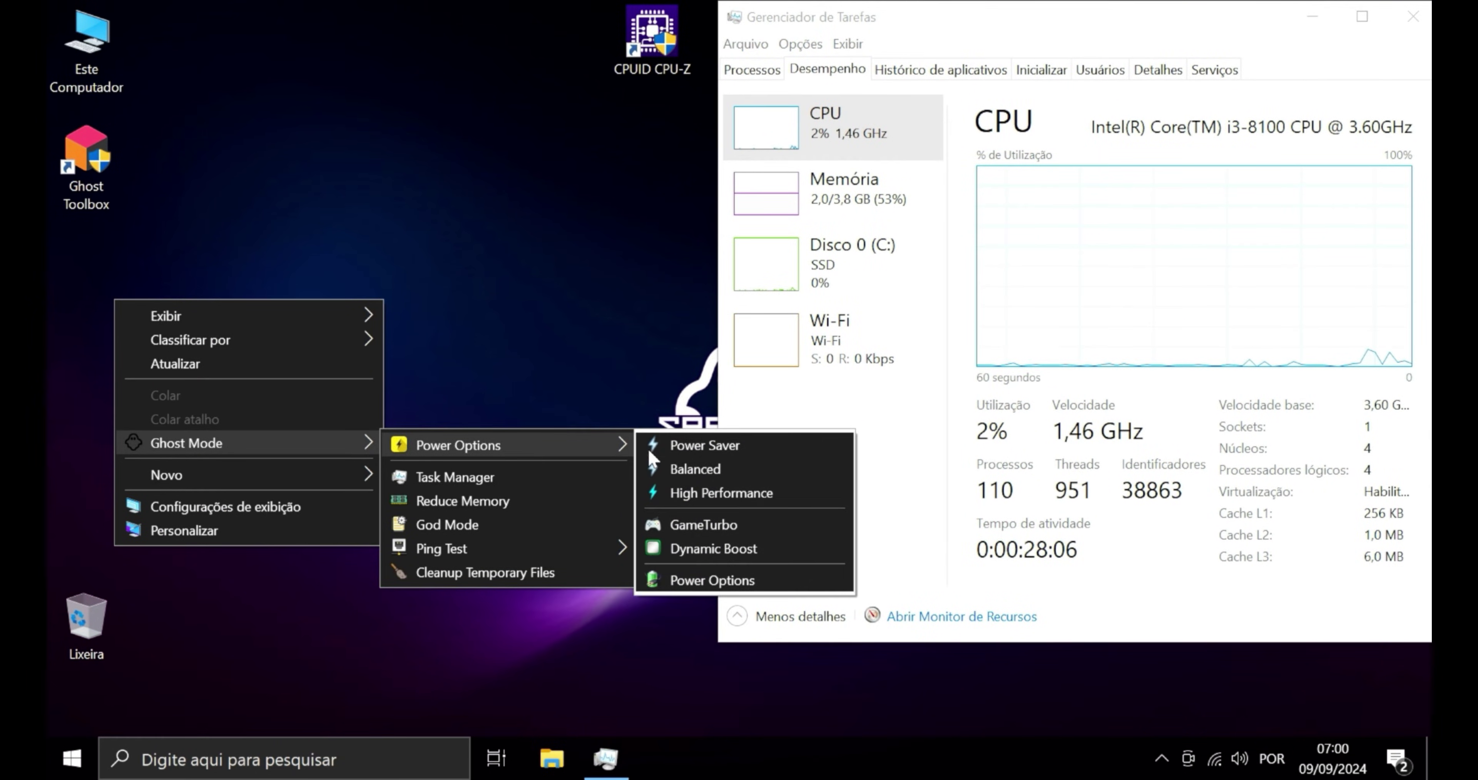
left_click(738, 493)
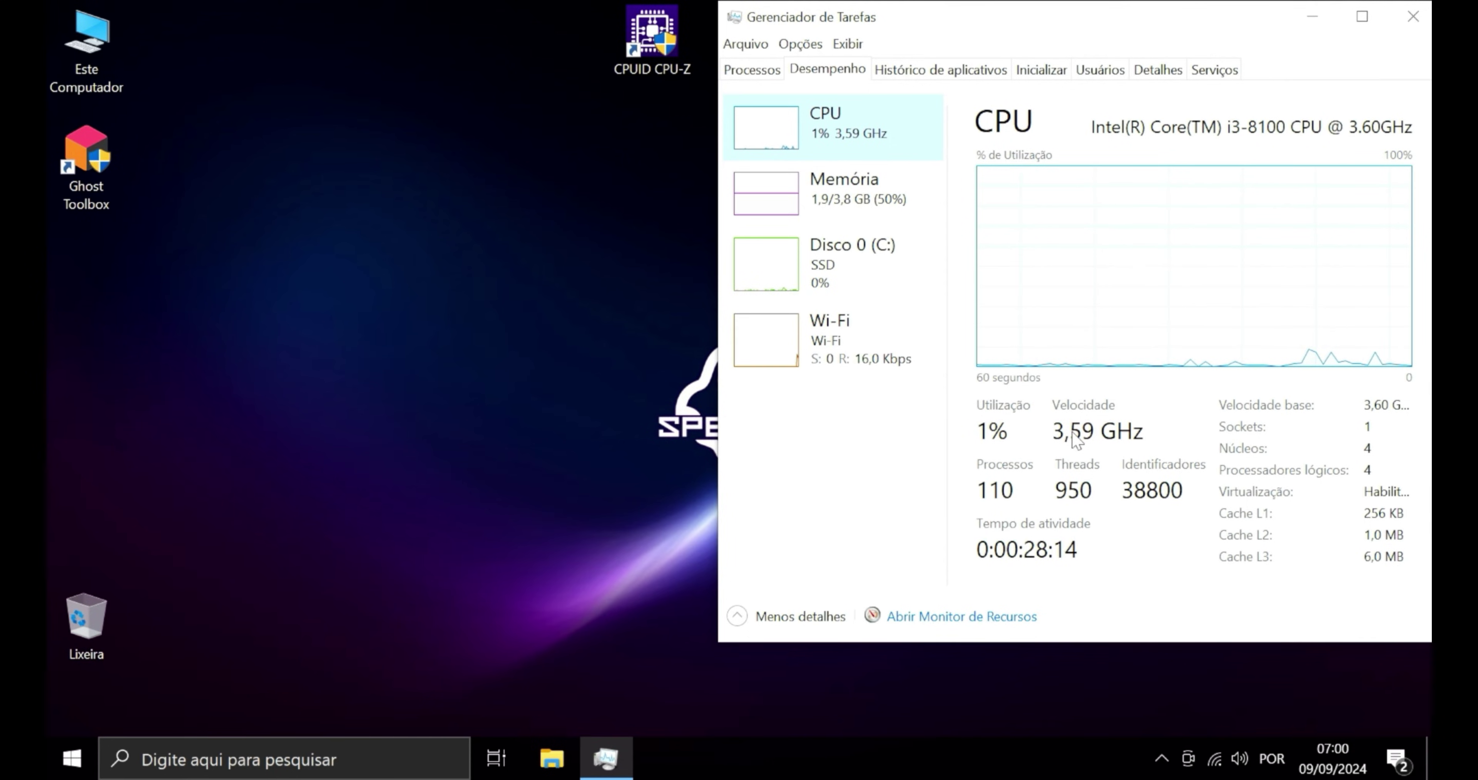
- Show the Memory page in Task Manager and run Ghost Mode's Reduce Memory command
right_click(343, 266)
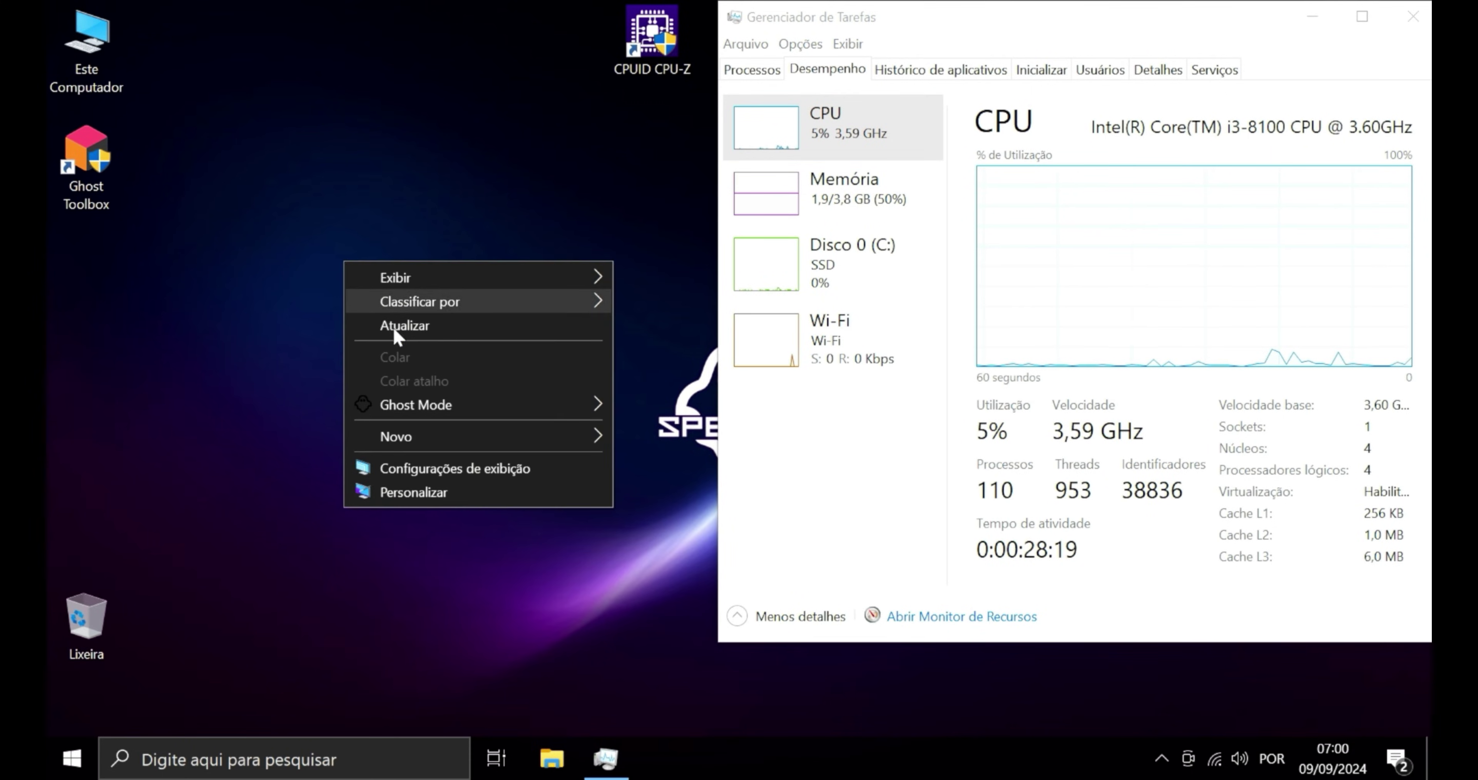
mouse_move(495, 403)
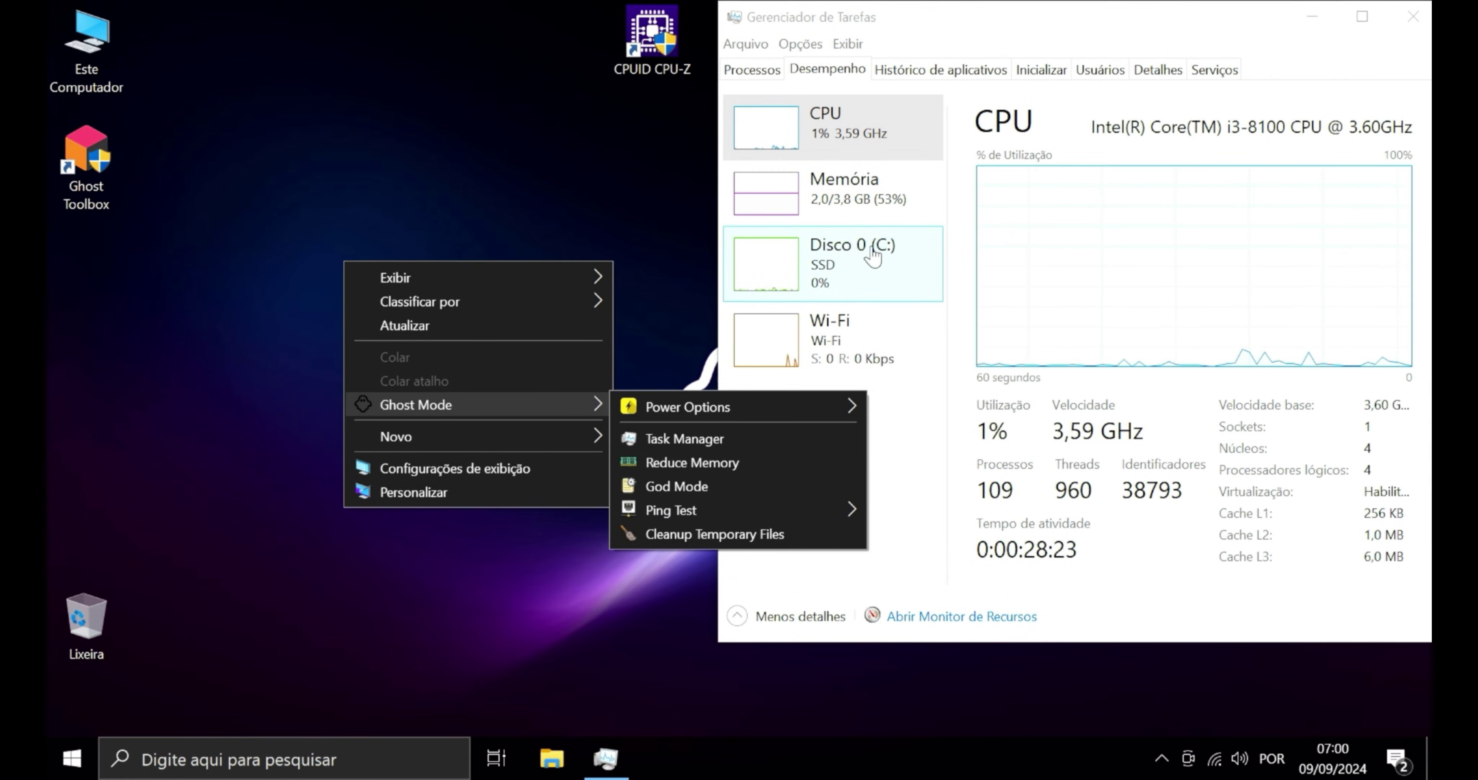
left_click(855, 163)
left_click(838, 192)
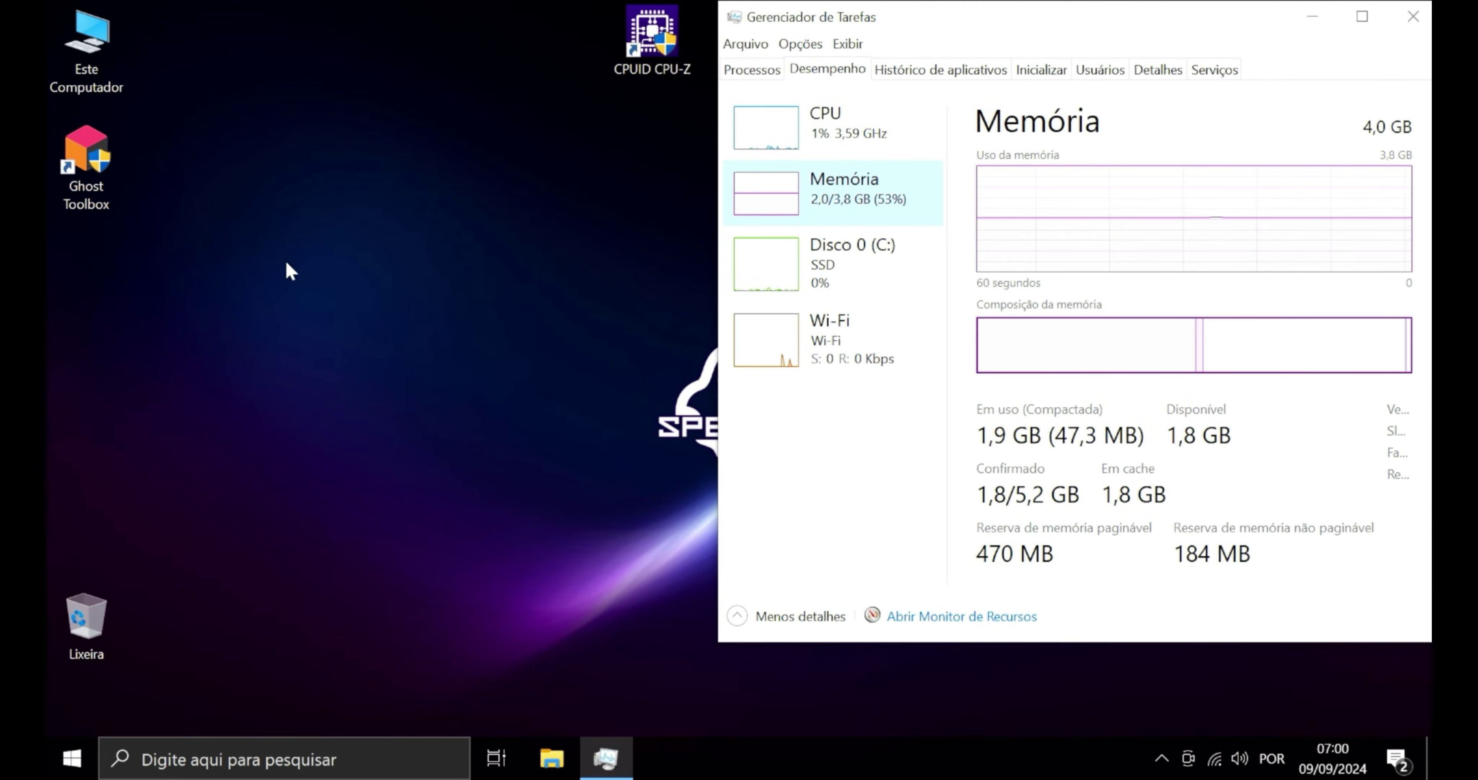
right_click(262, 253)
mouse_move(427, 396)
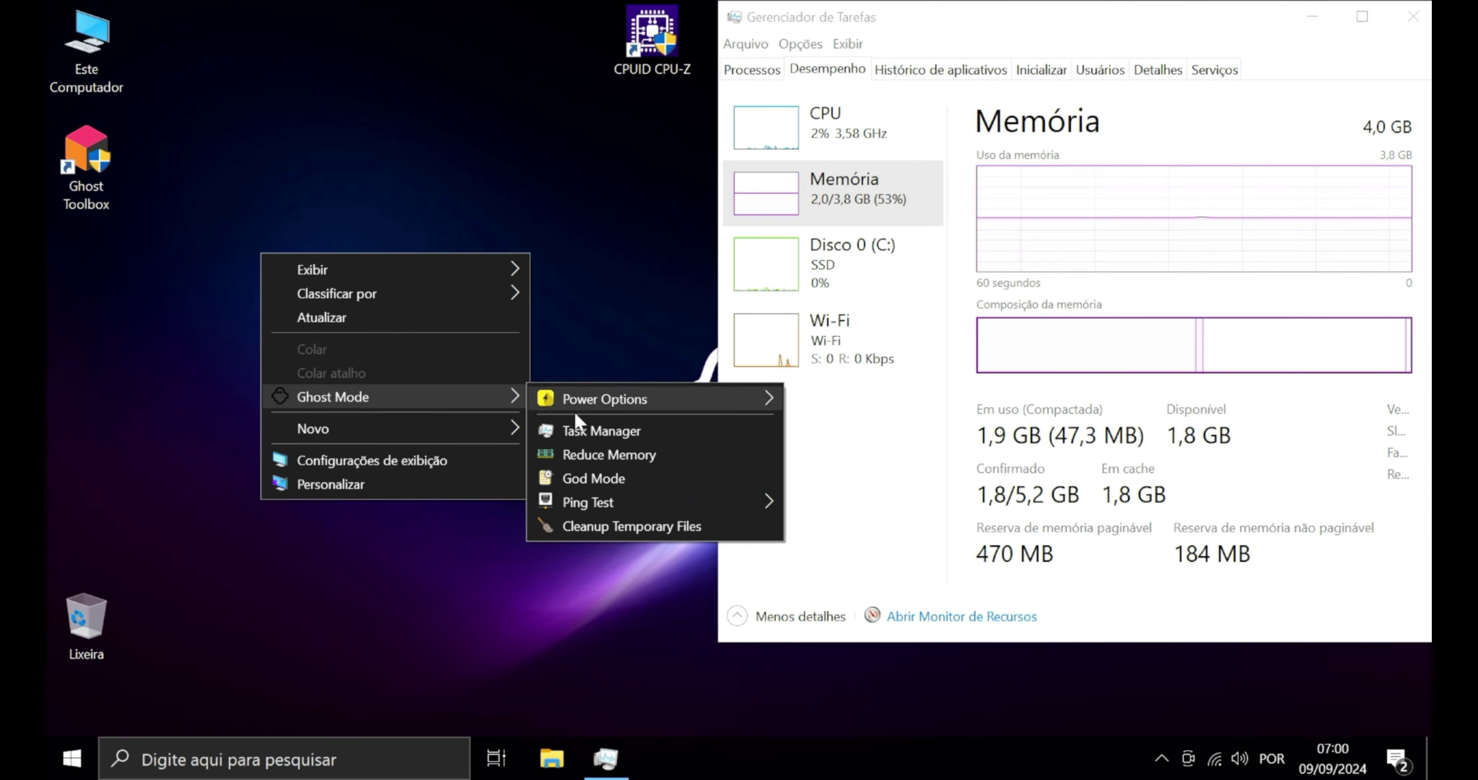
left_click(633, 453)
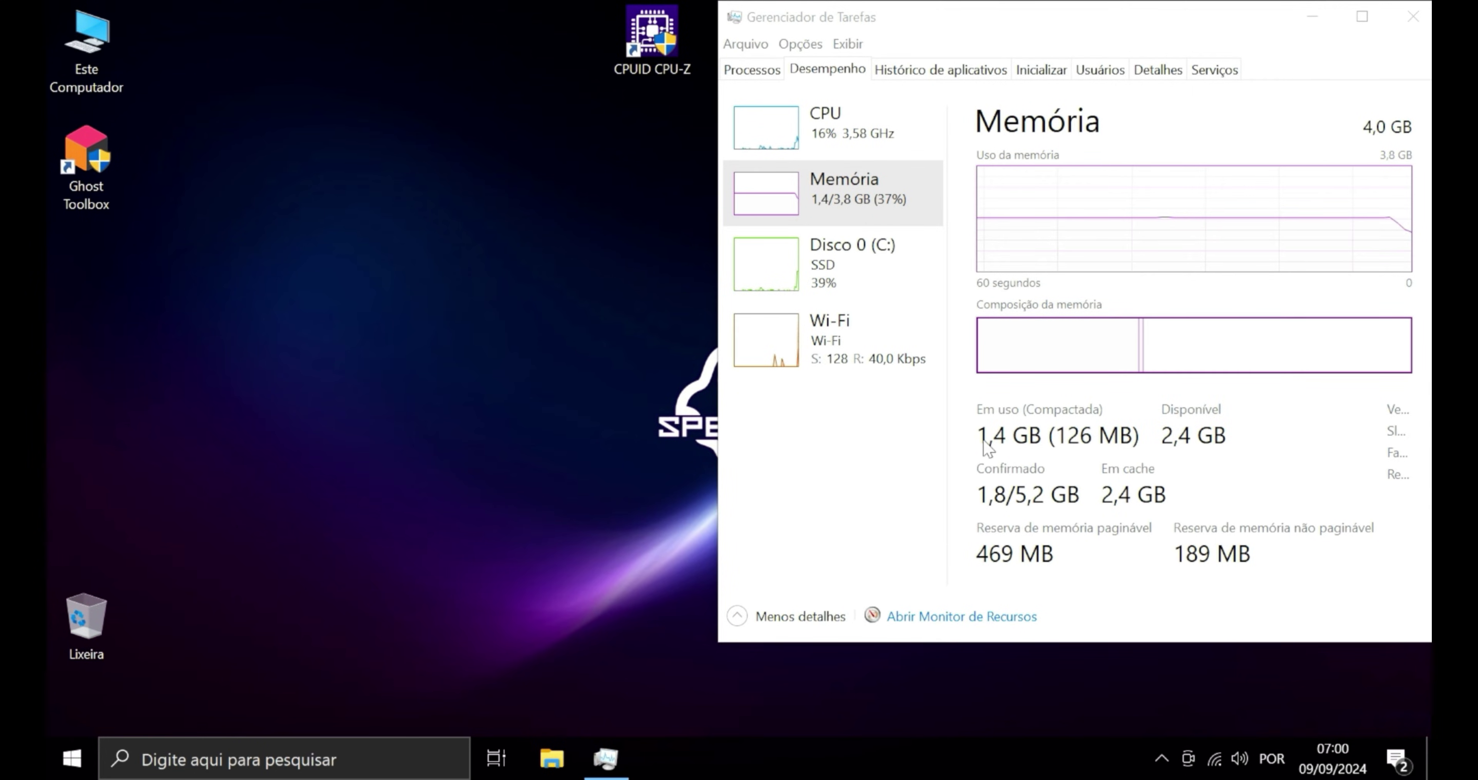
- Open Ghost Mode's God Mode folder, browse its list of system settings and close it
right_click(370, 207)
mouse_move(585, 349)
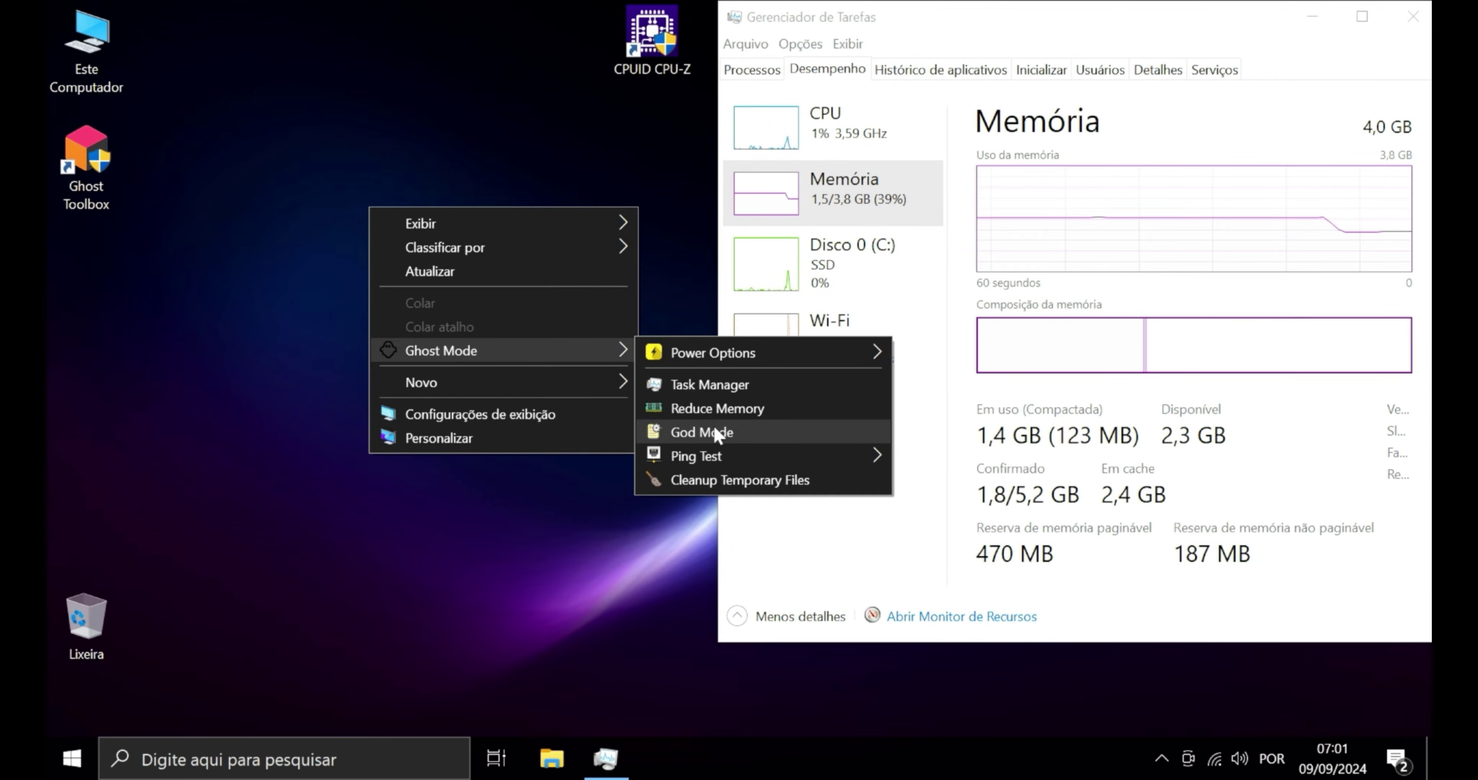
left_click(774, 428)
scroll(710, 313, "down", 12)
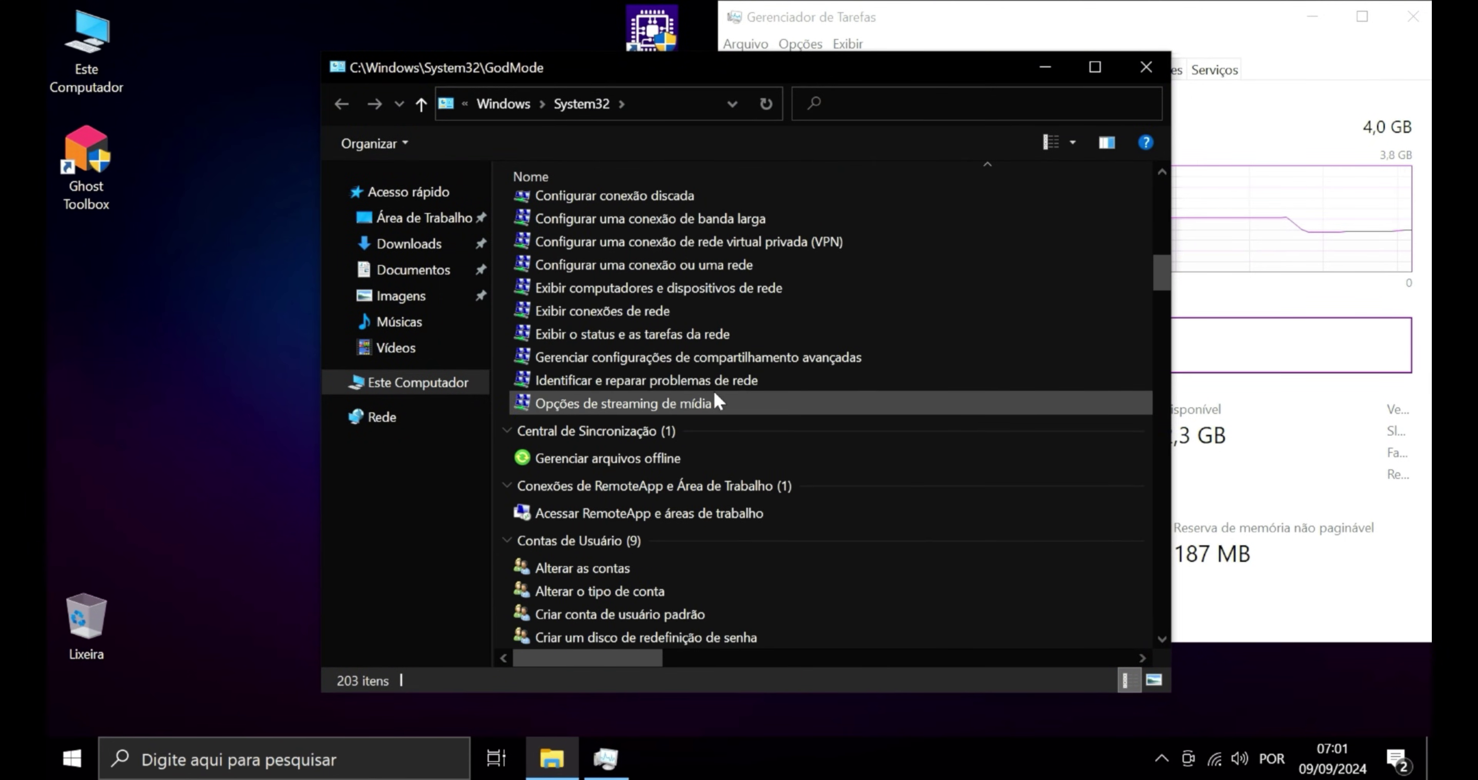
scroll(713, 389, "up", 3)
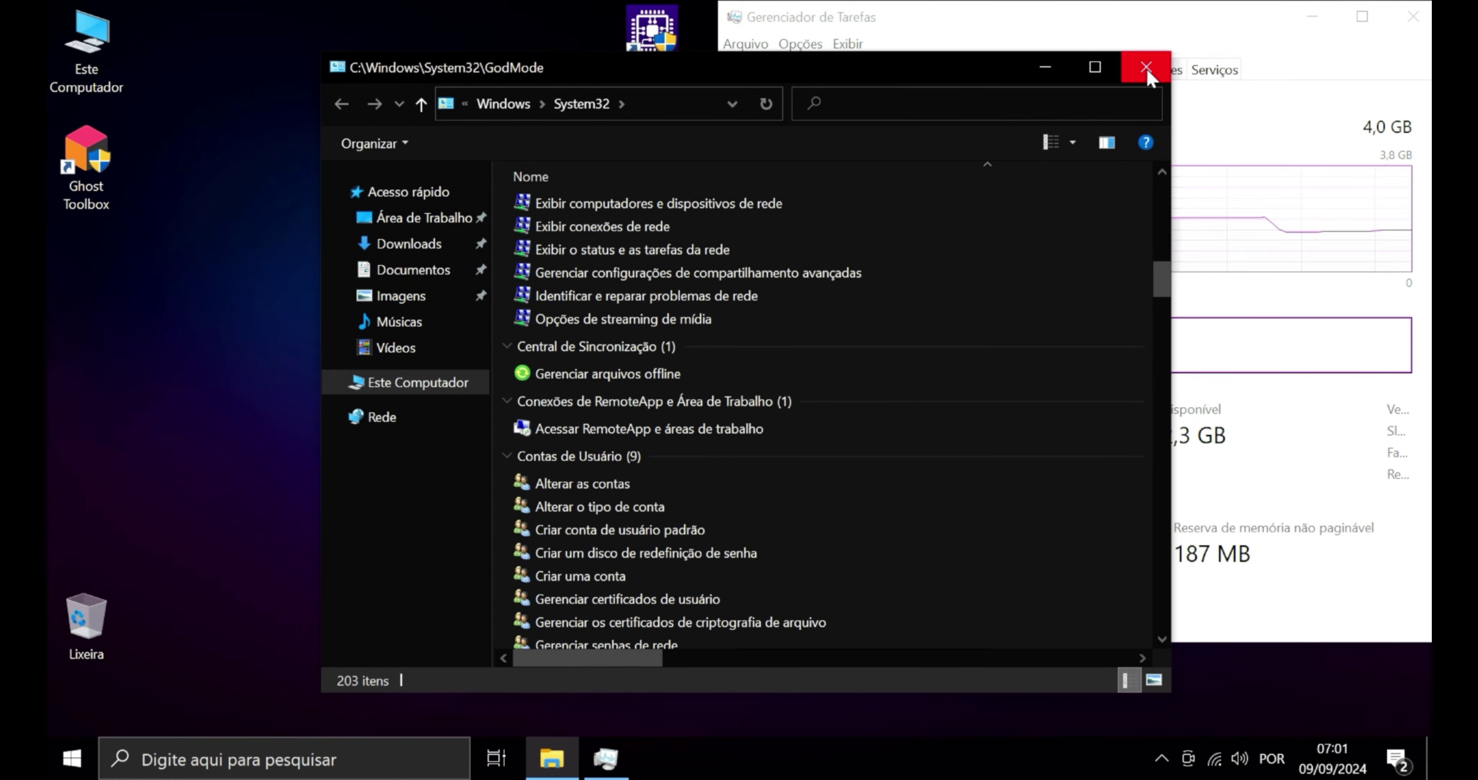
left_click(1146, 67)
right_click(363, 332)
mouse_move(565, 473)
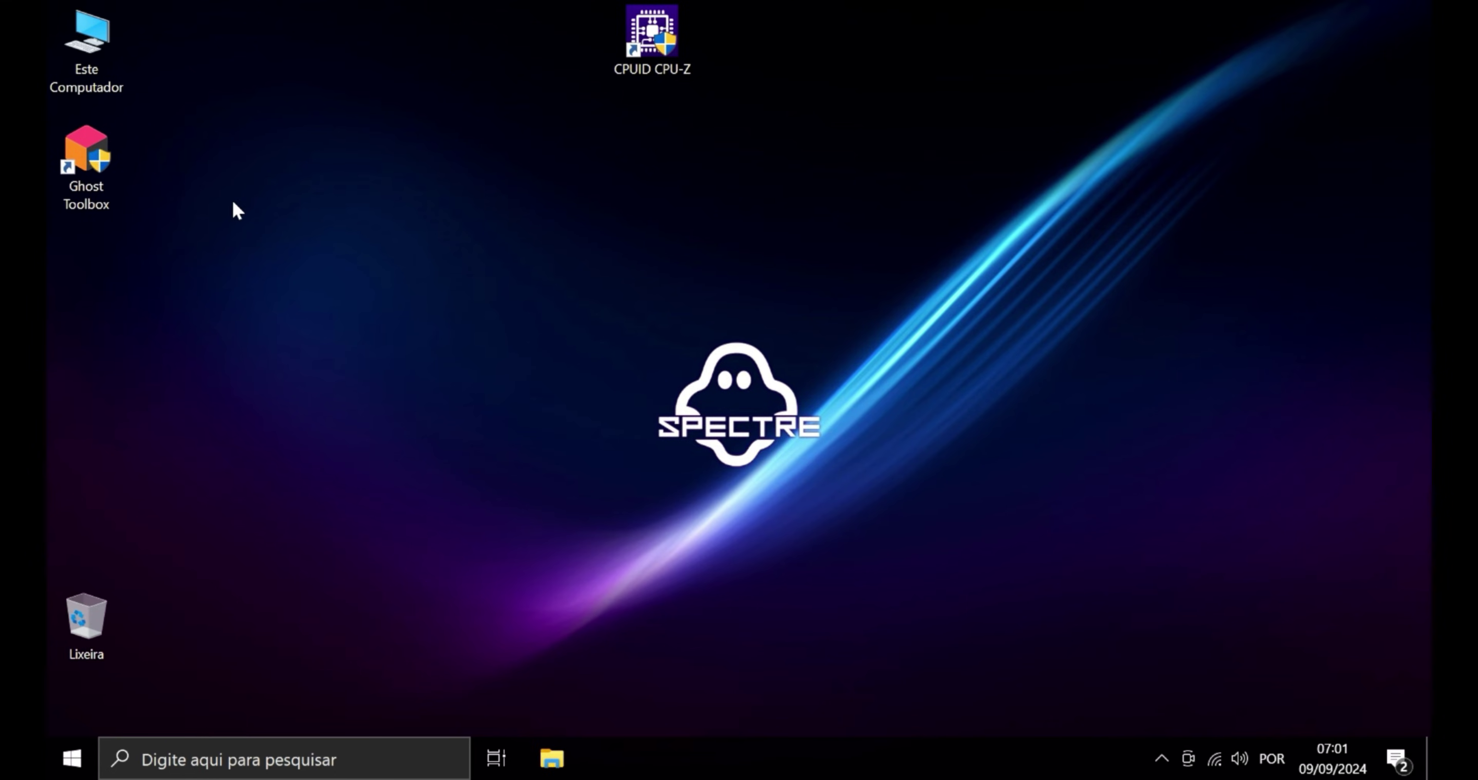
- Launch Ghost Toolbox and accept the offered standalone download of update 19045.3930
double_click(99, 172)
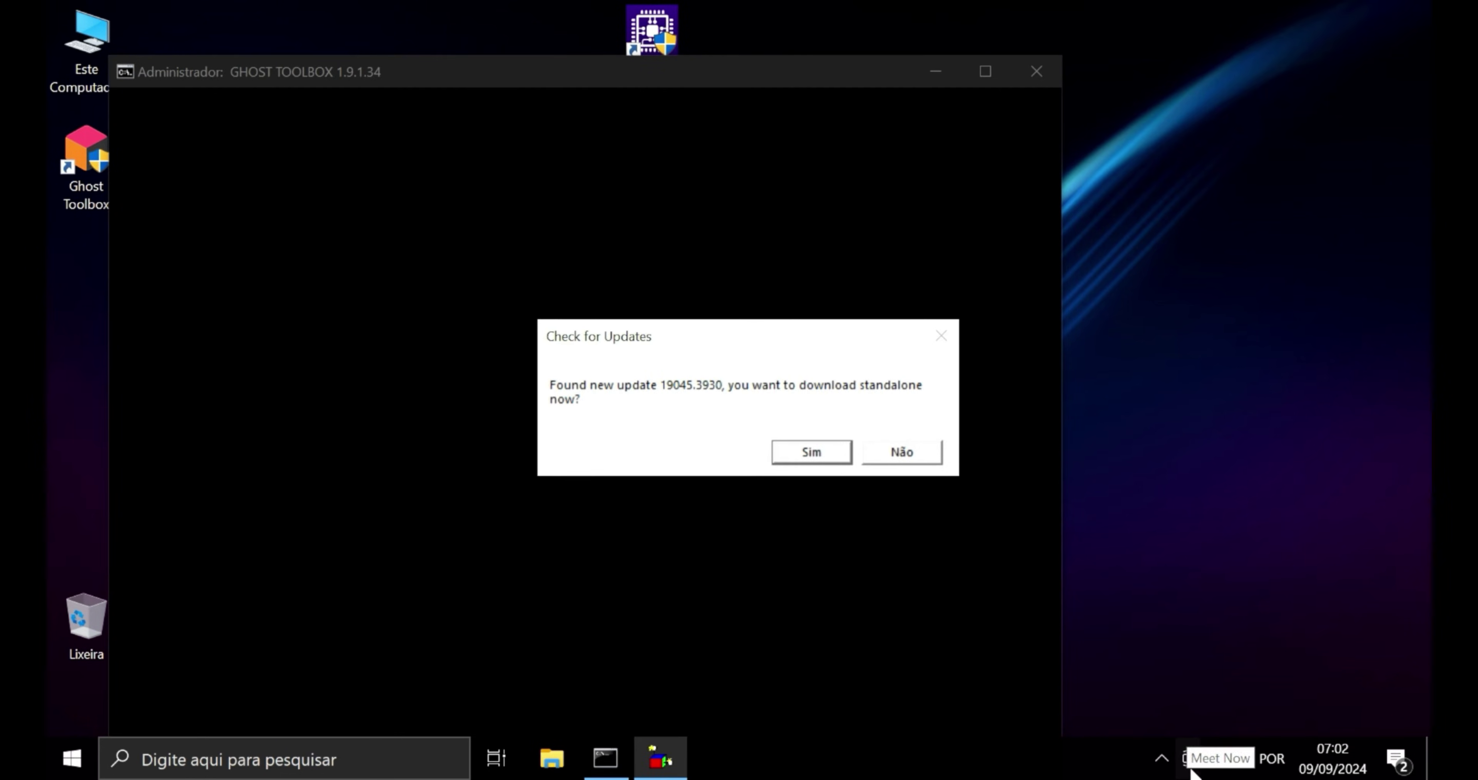
left_click(806, 453)
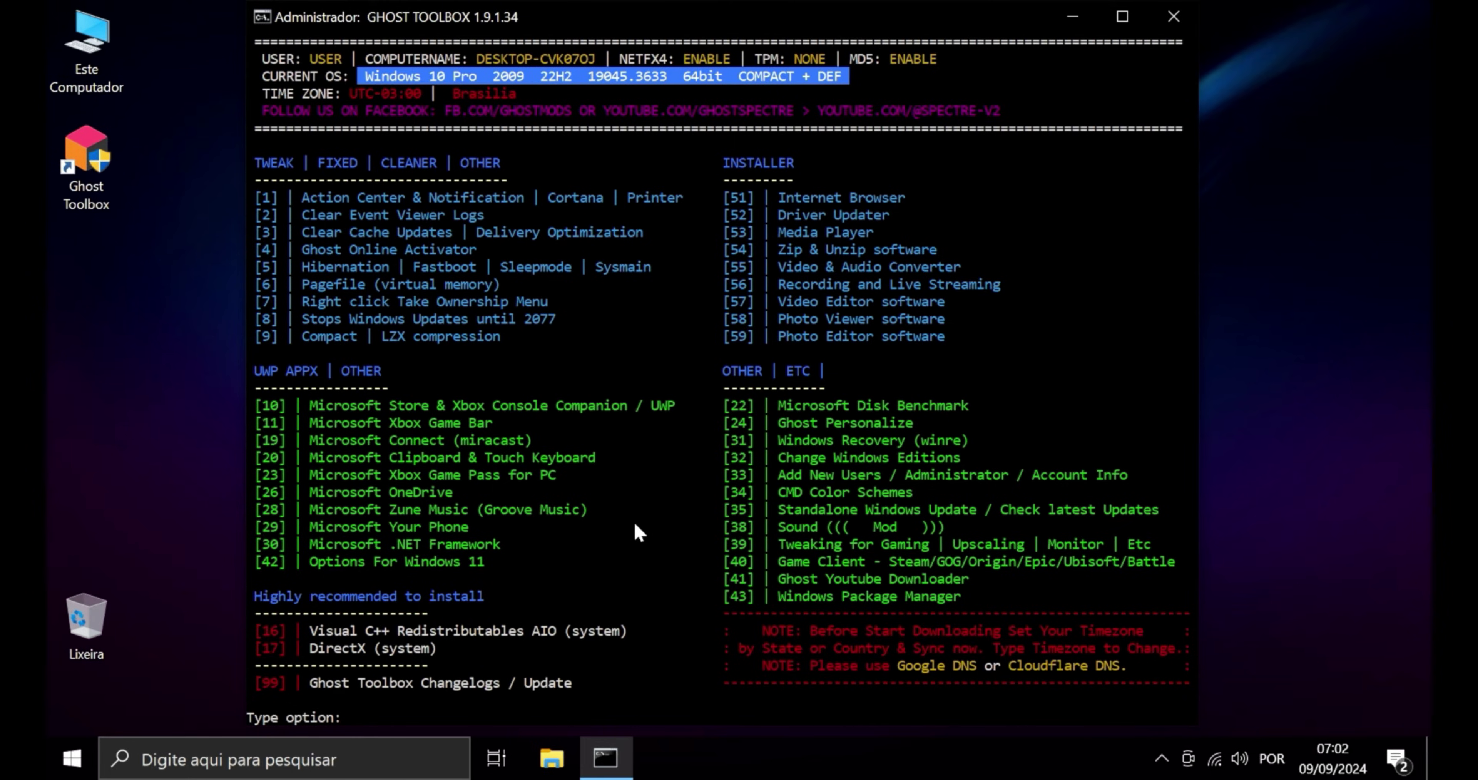
- Install Google Chrome with option 4 of the Internet Browser list (51) and return to the main list
type("51")
key("Return")
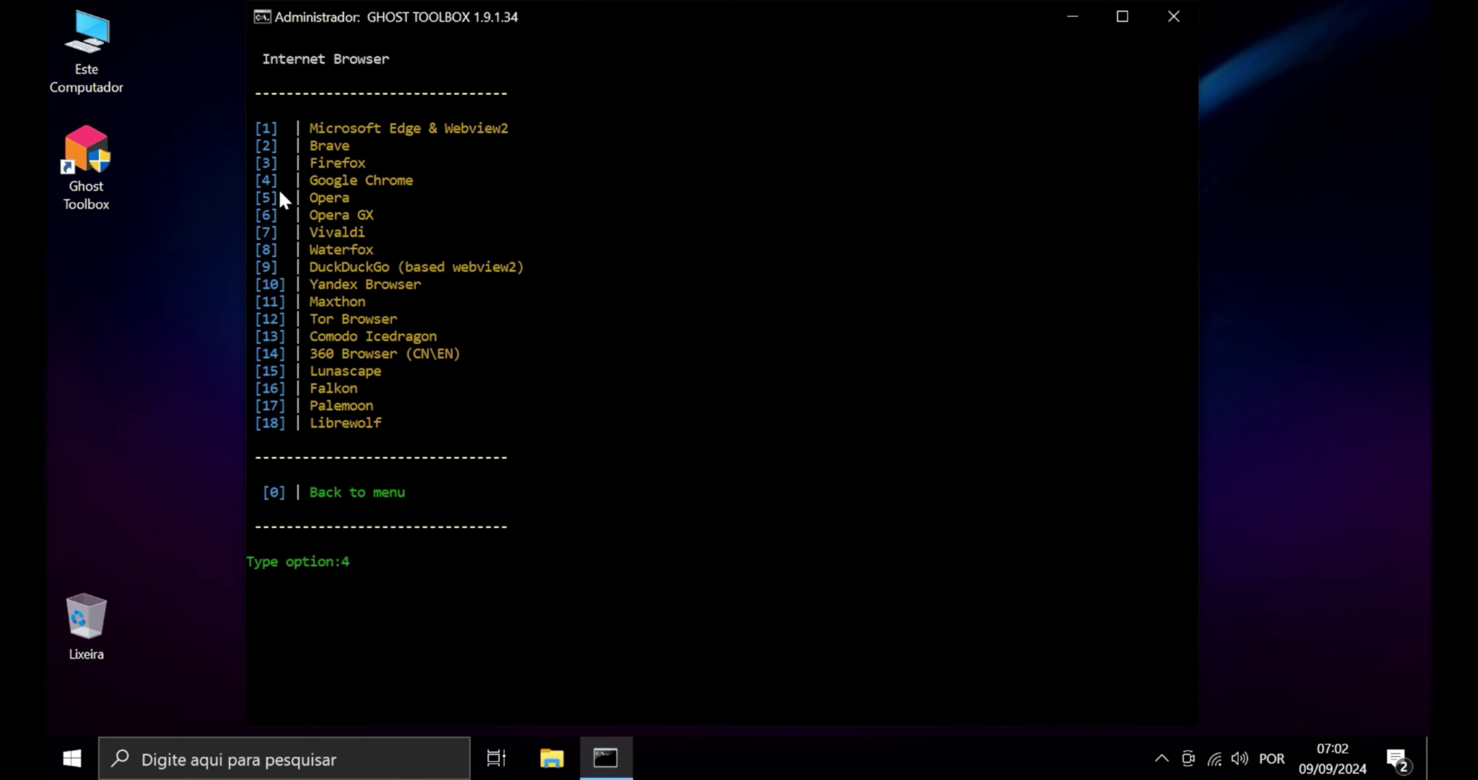
type("4")
key("Return")
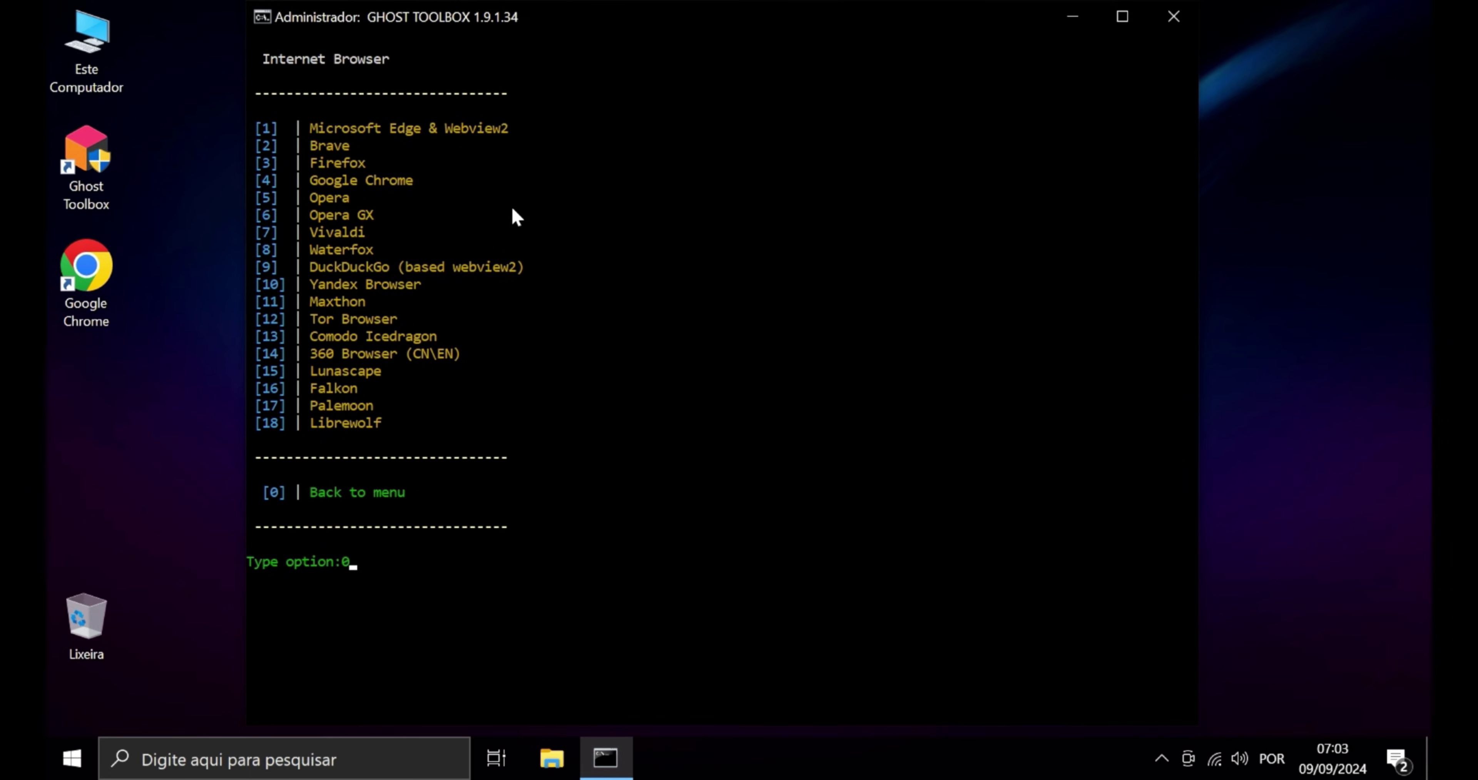
key("Return")
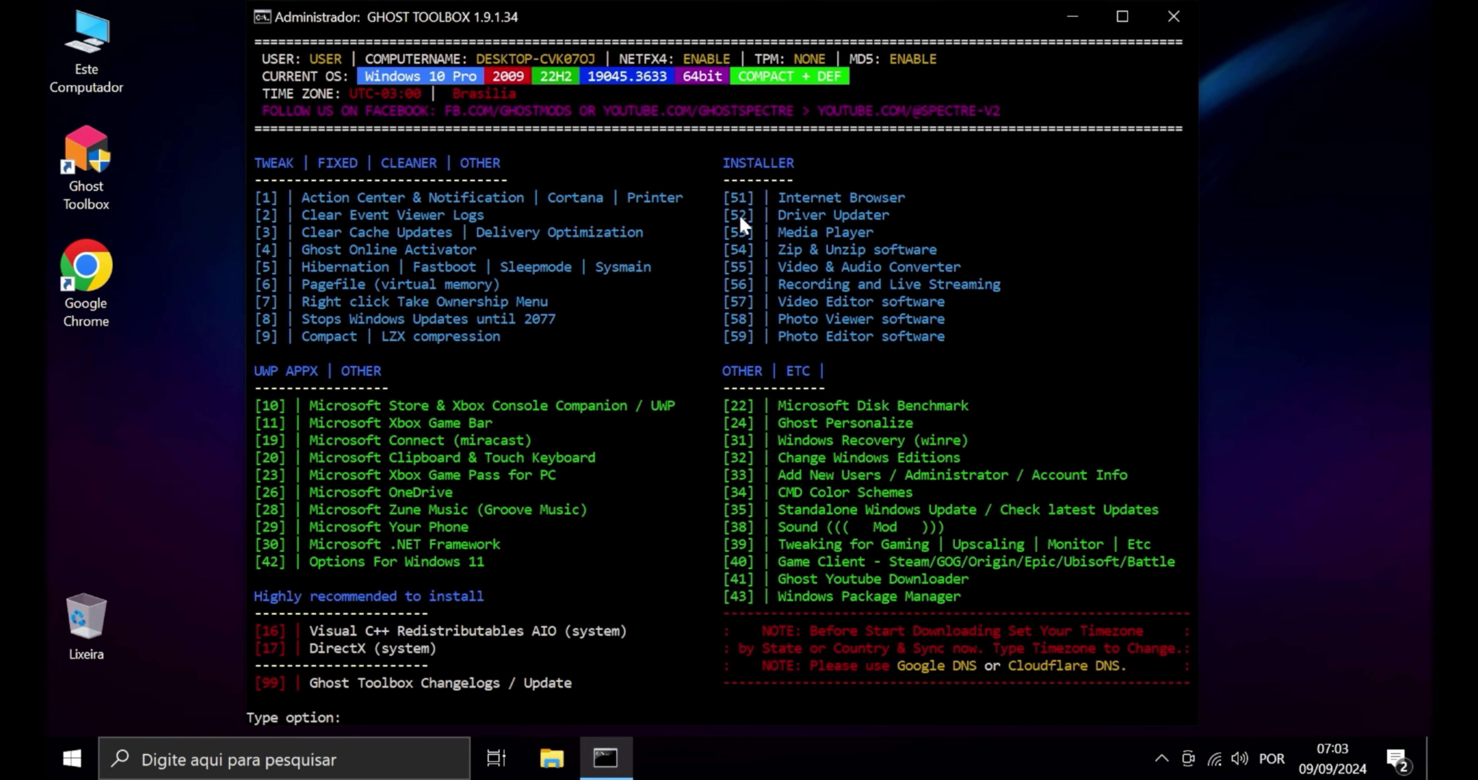
- Install Driver Booster with option 2 of the Driver Updater list (52)
type("5")
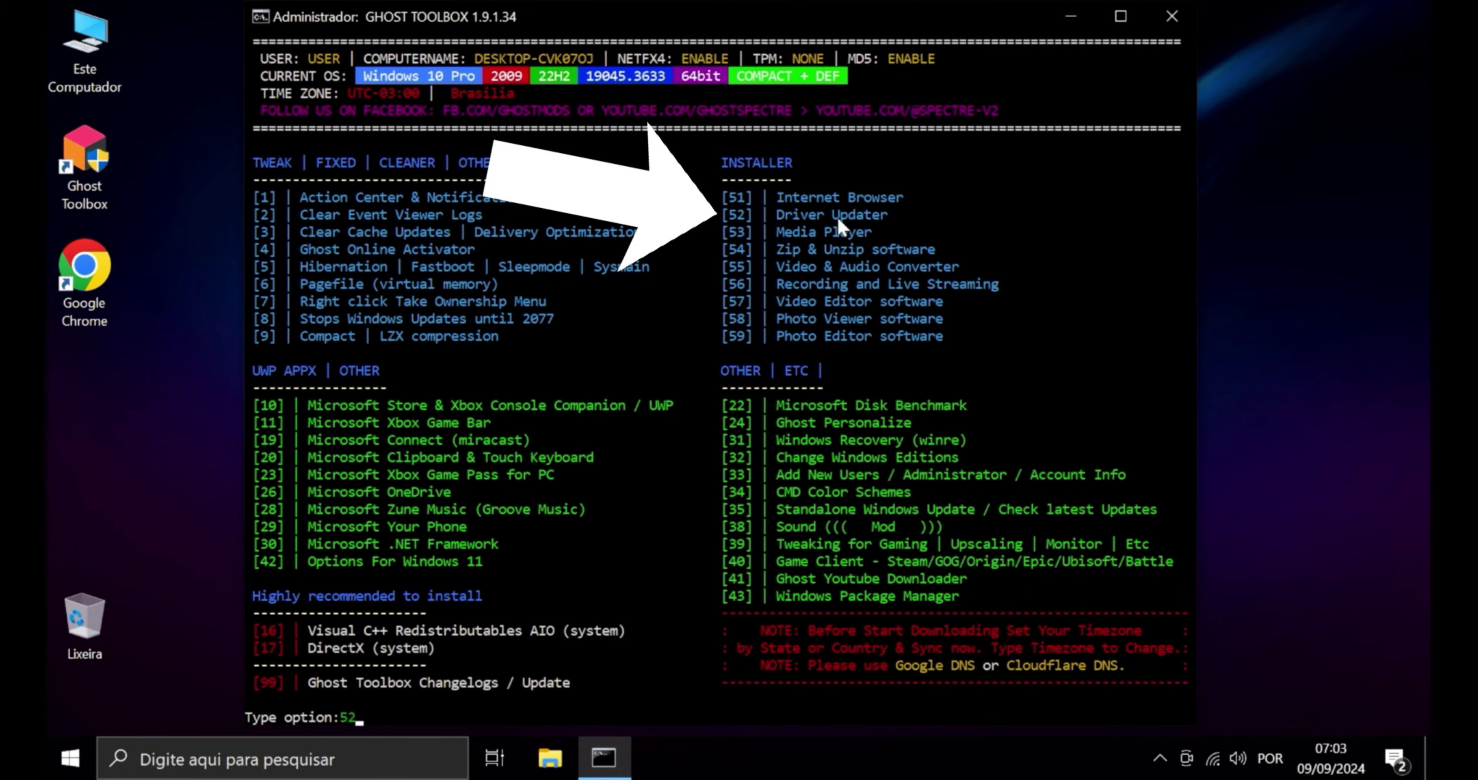
type("2")
key("Return")
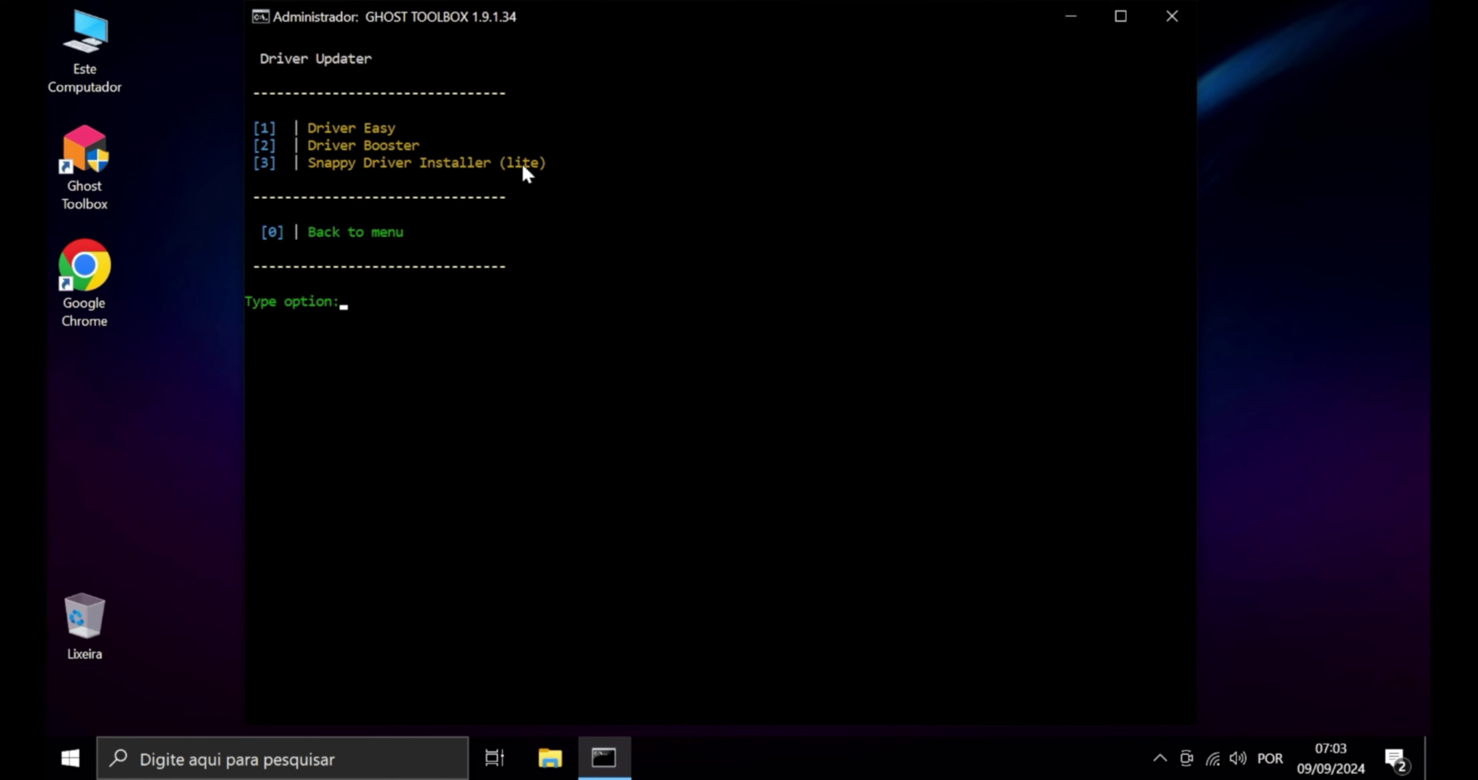
type("2")
key("Return")
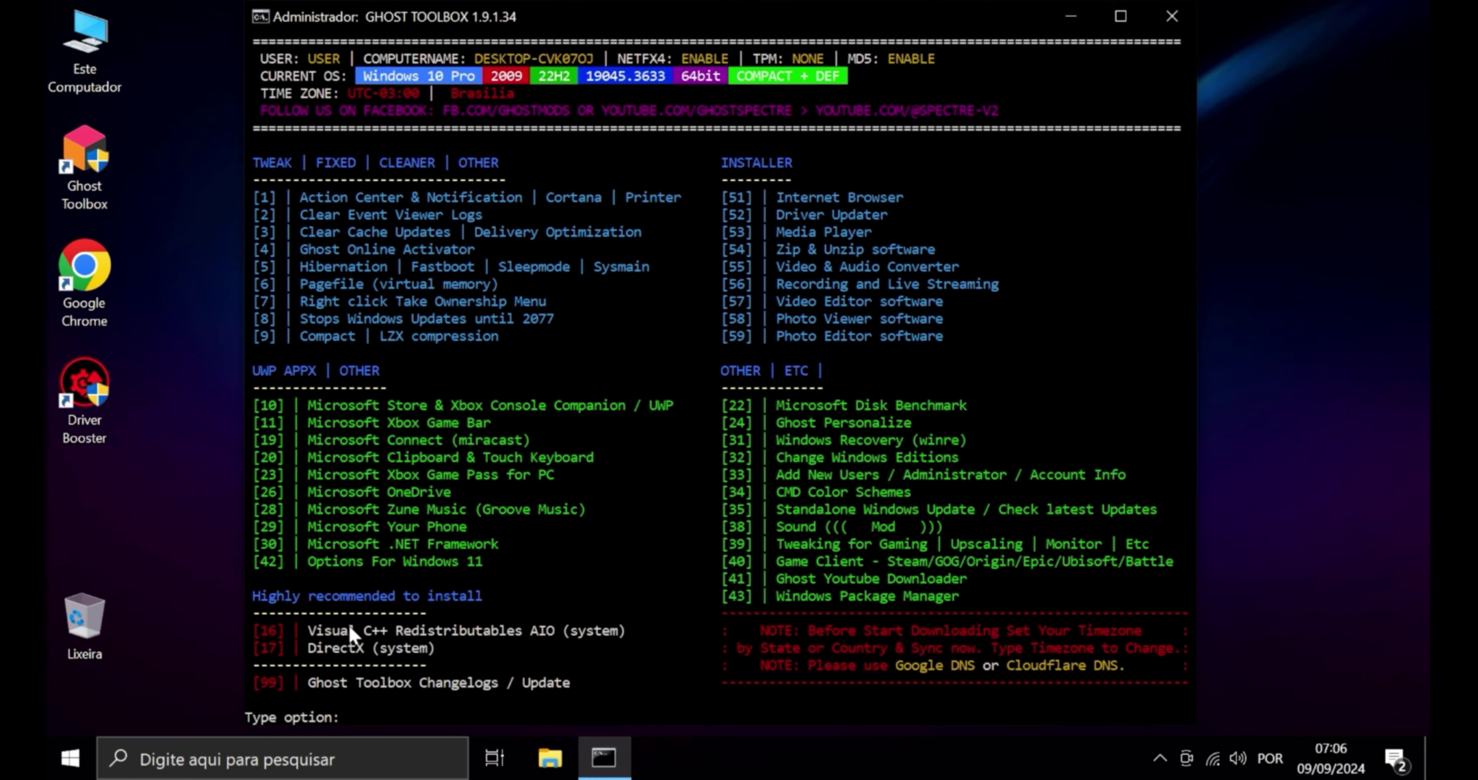
- Install Microsoft Store & Xbox Console Companion with option 1 of the Microsoft Store / UWP list
type("43")
key("Return")
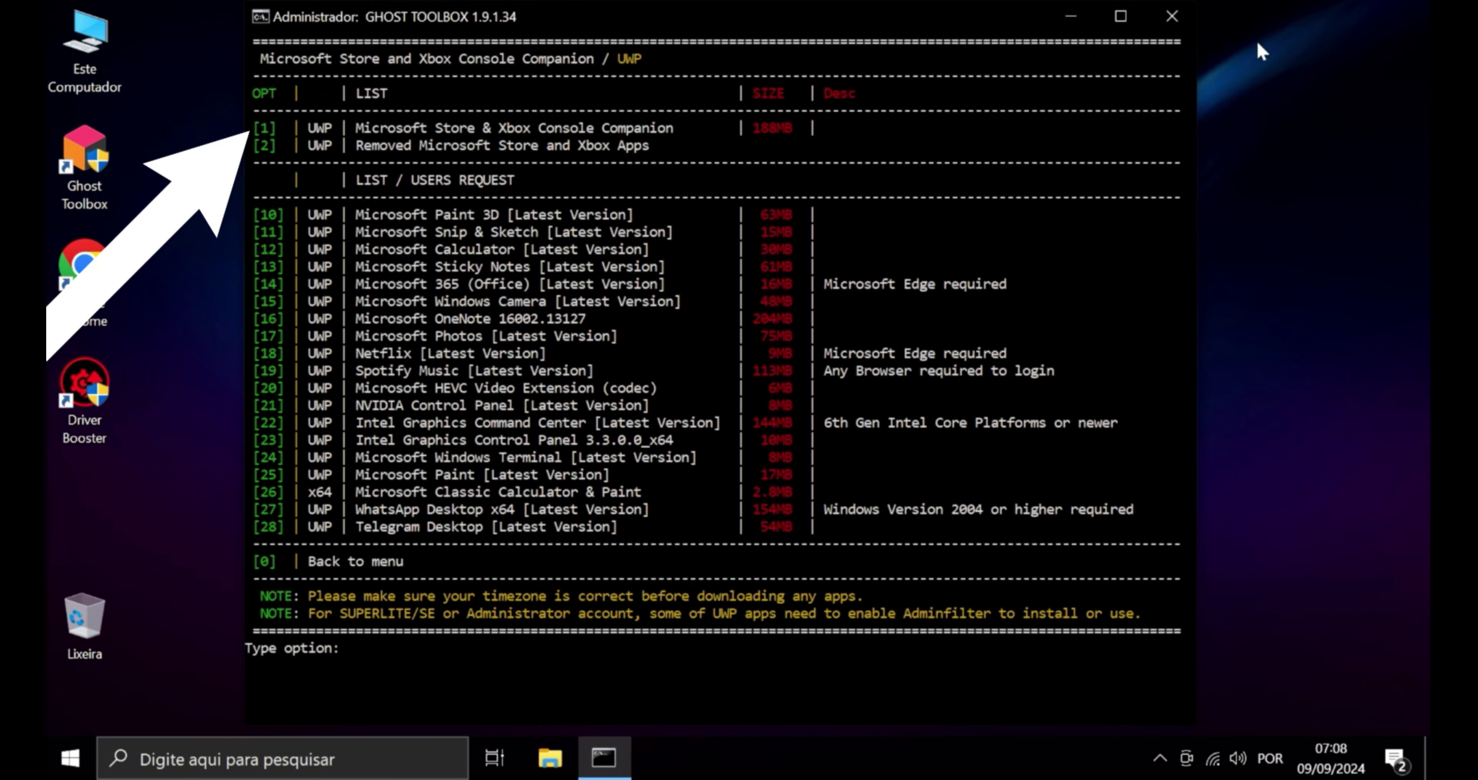
type("1")
key("Return")
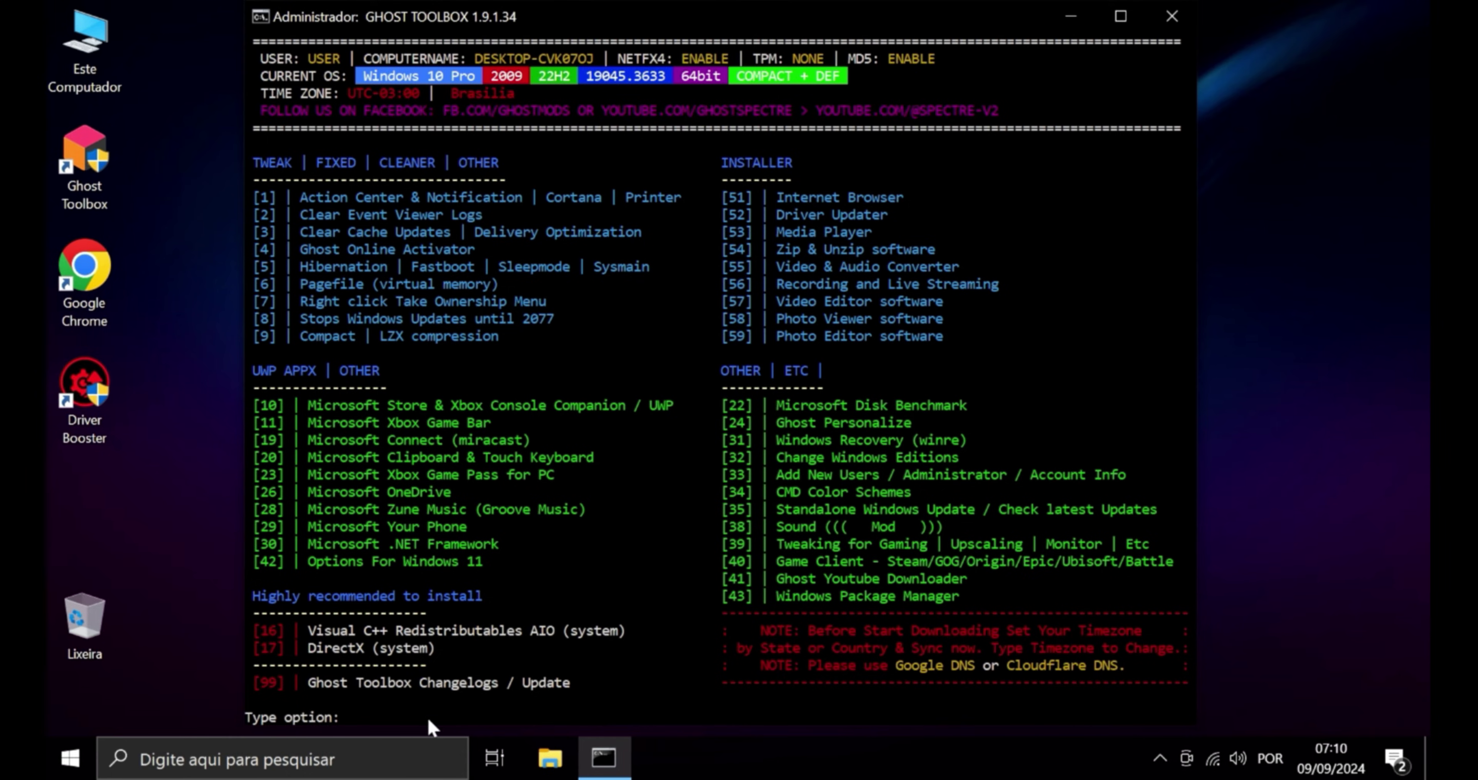
- Install DirectX (17) with option 1, Online Installer, accepting the licence agreement and completing the setup wizard
type("17")
key("Return")
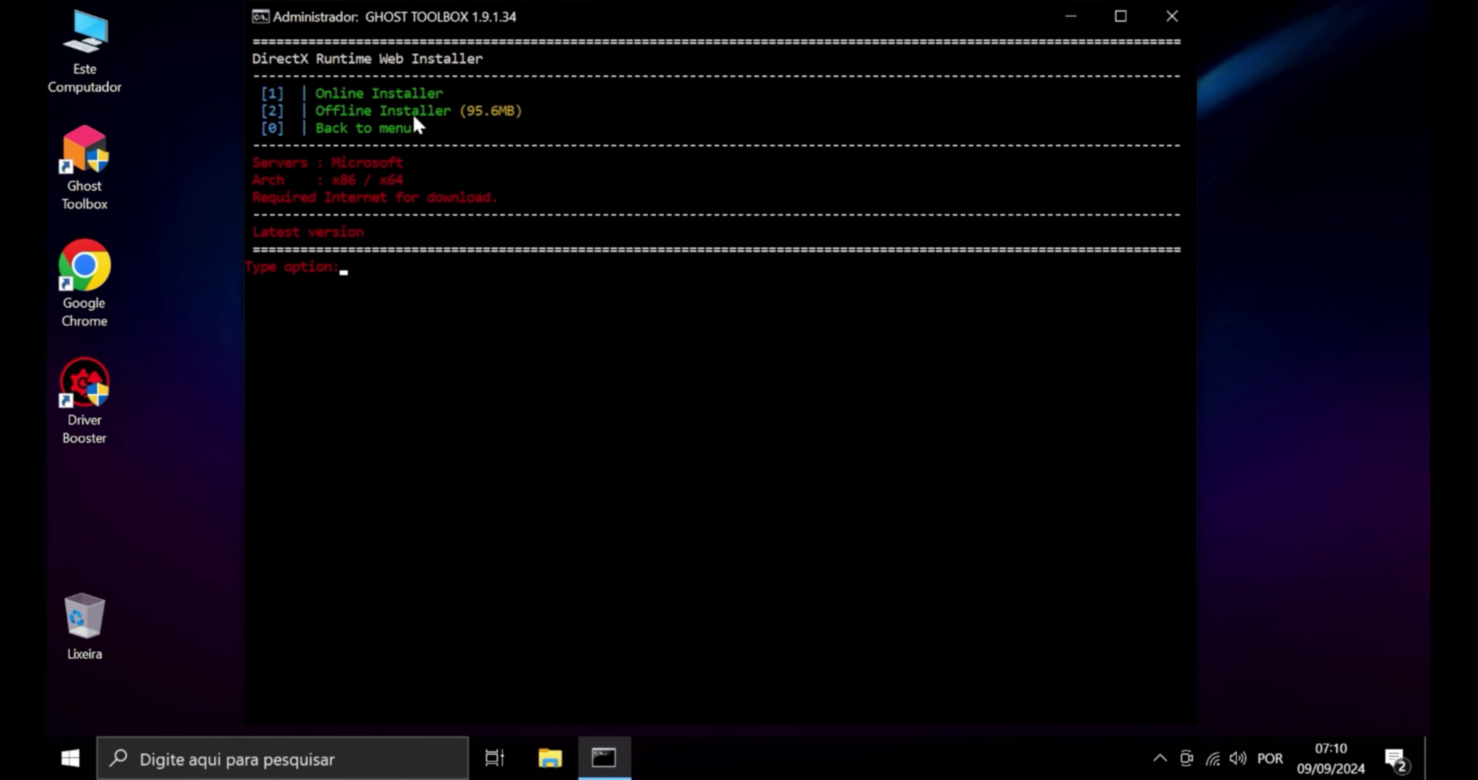
type("1")
key("Return")
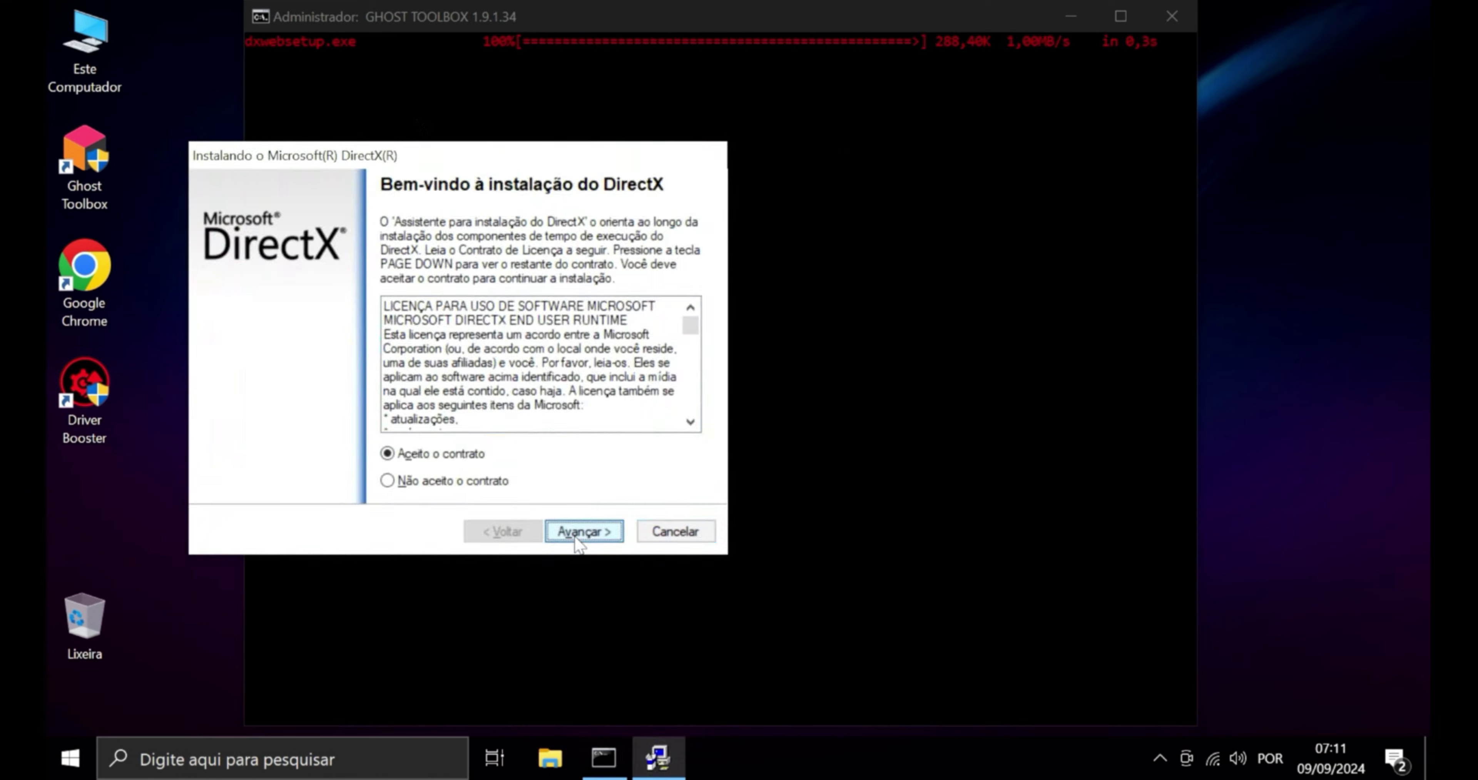
left_click(576, 533)
left_click(602, 531)
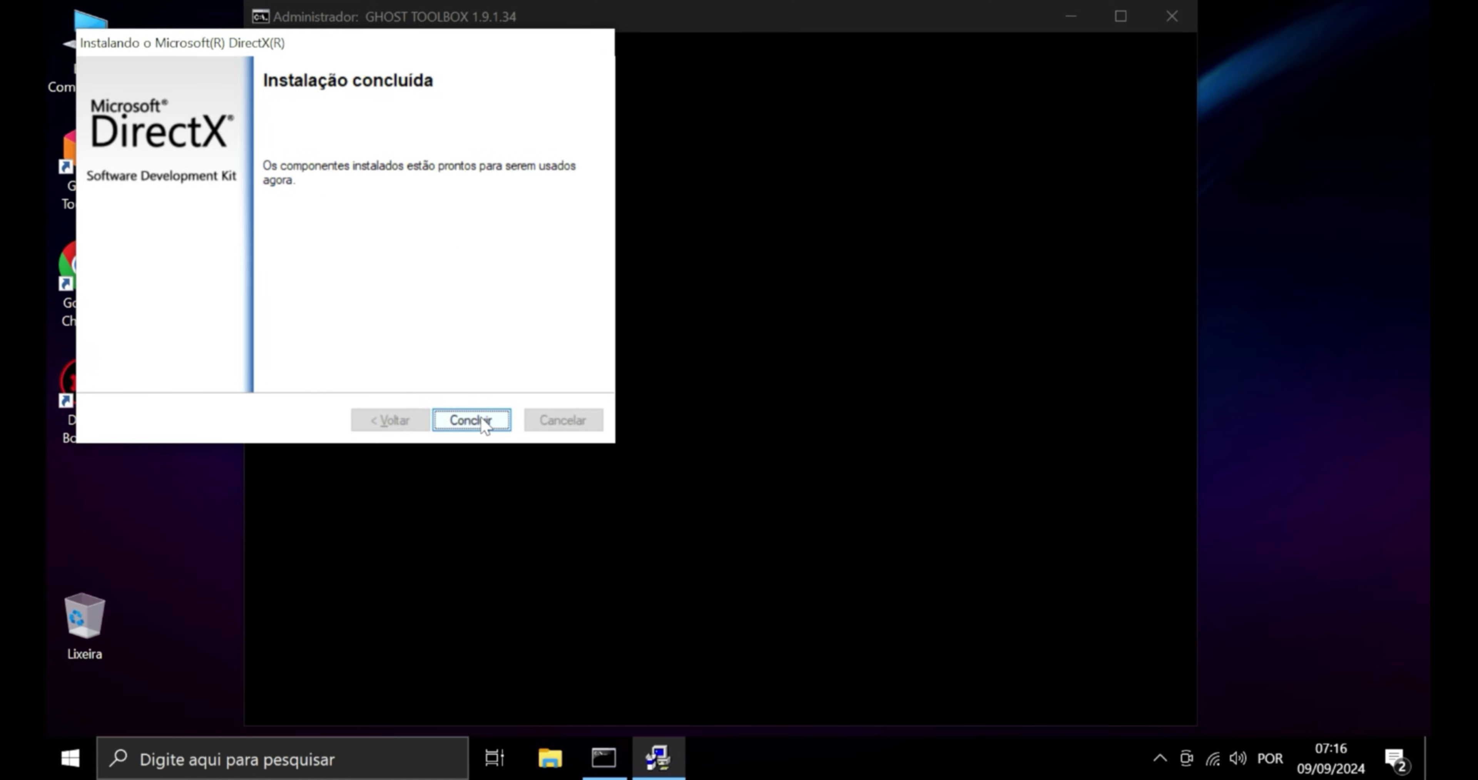
left_click(484, 421)
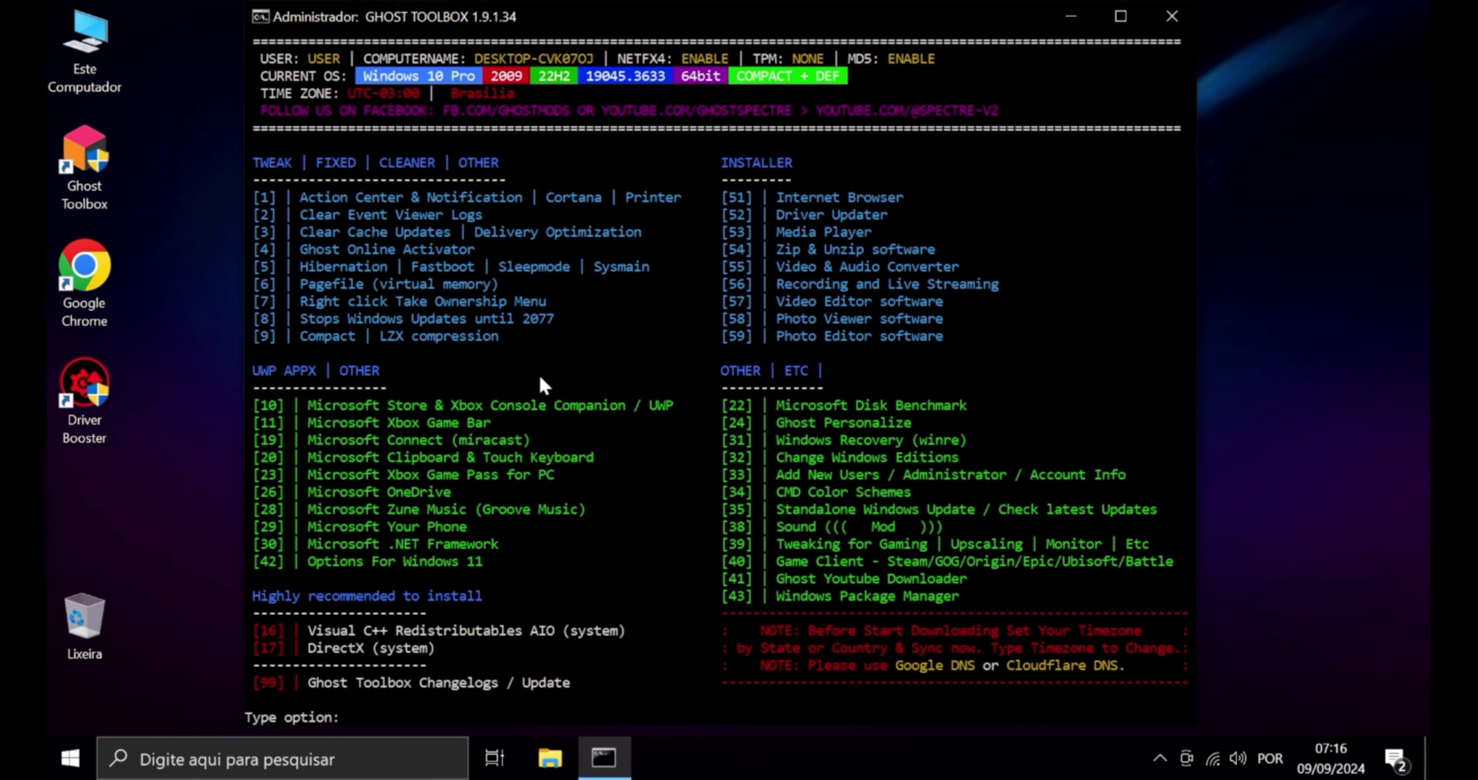
- Enter ghostmode in Ghost Toolbox and set Reduced Process (7) to Mode 2
type("ghostmode")
key("Return")
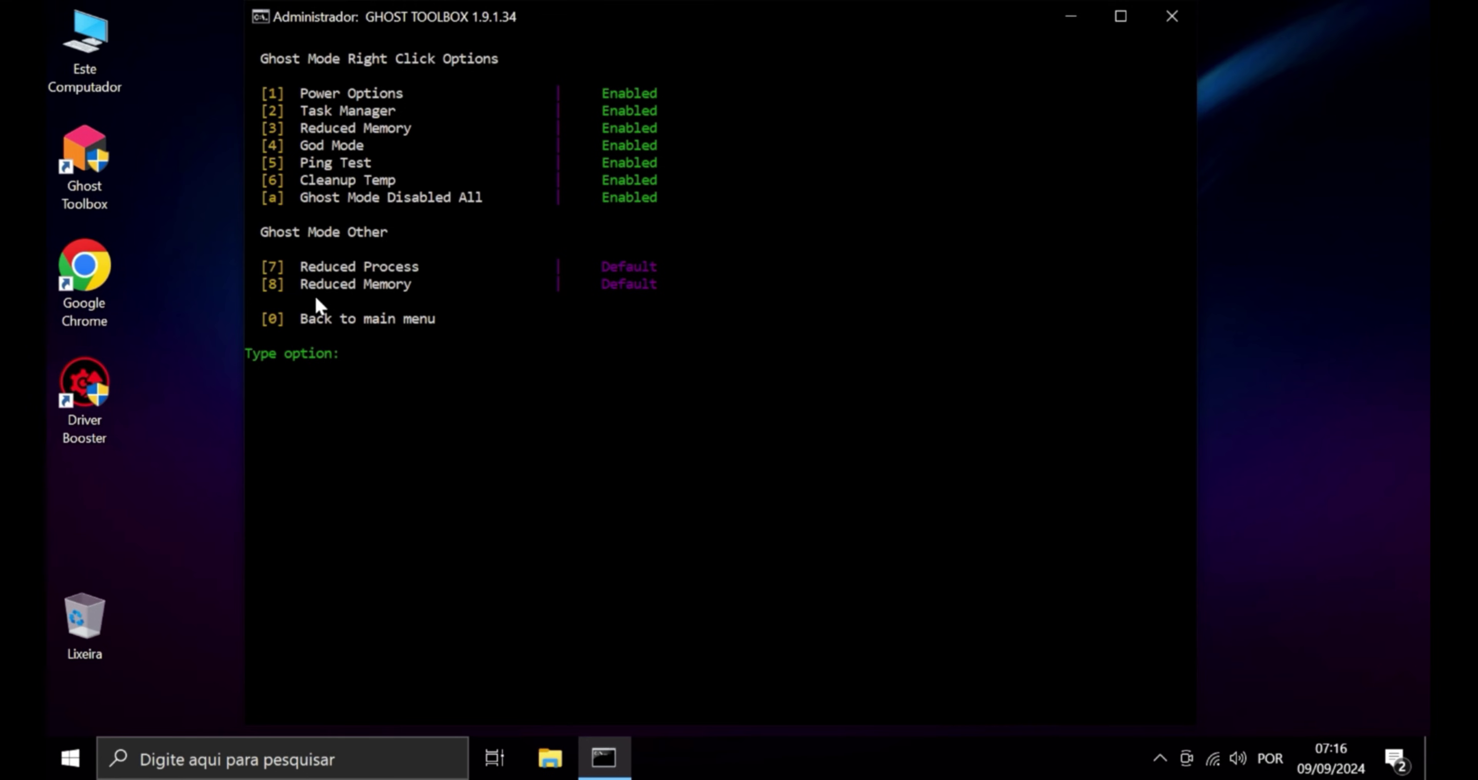
type("7")
key("Return")
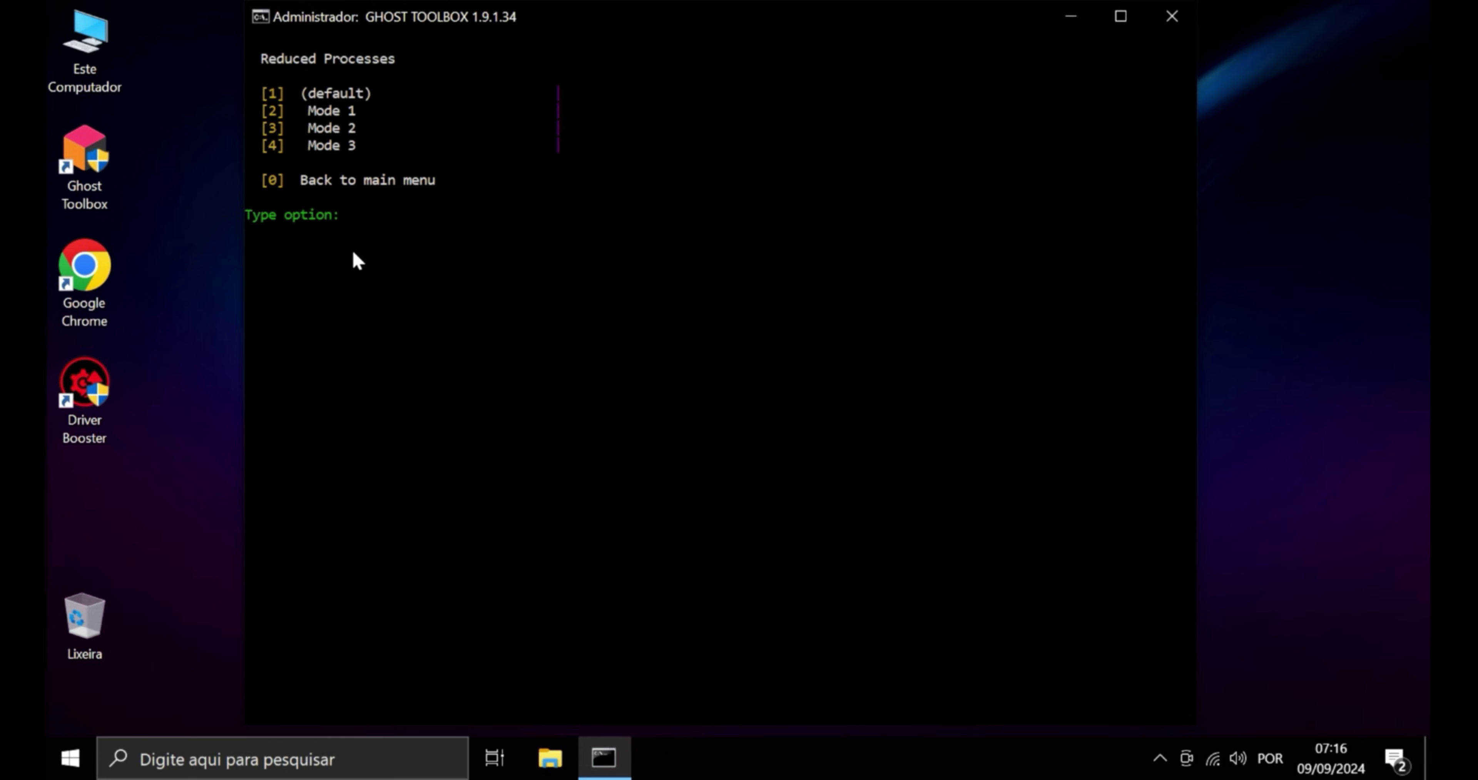
key("Return")
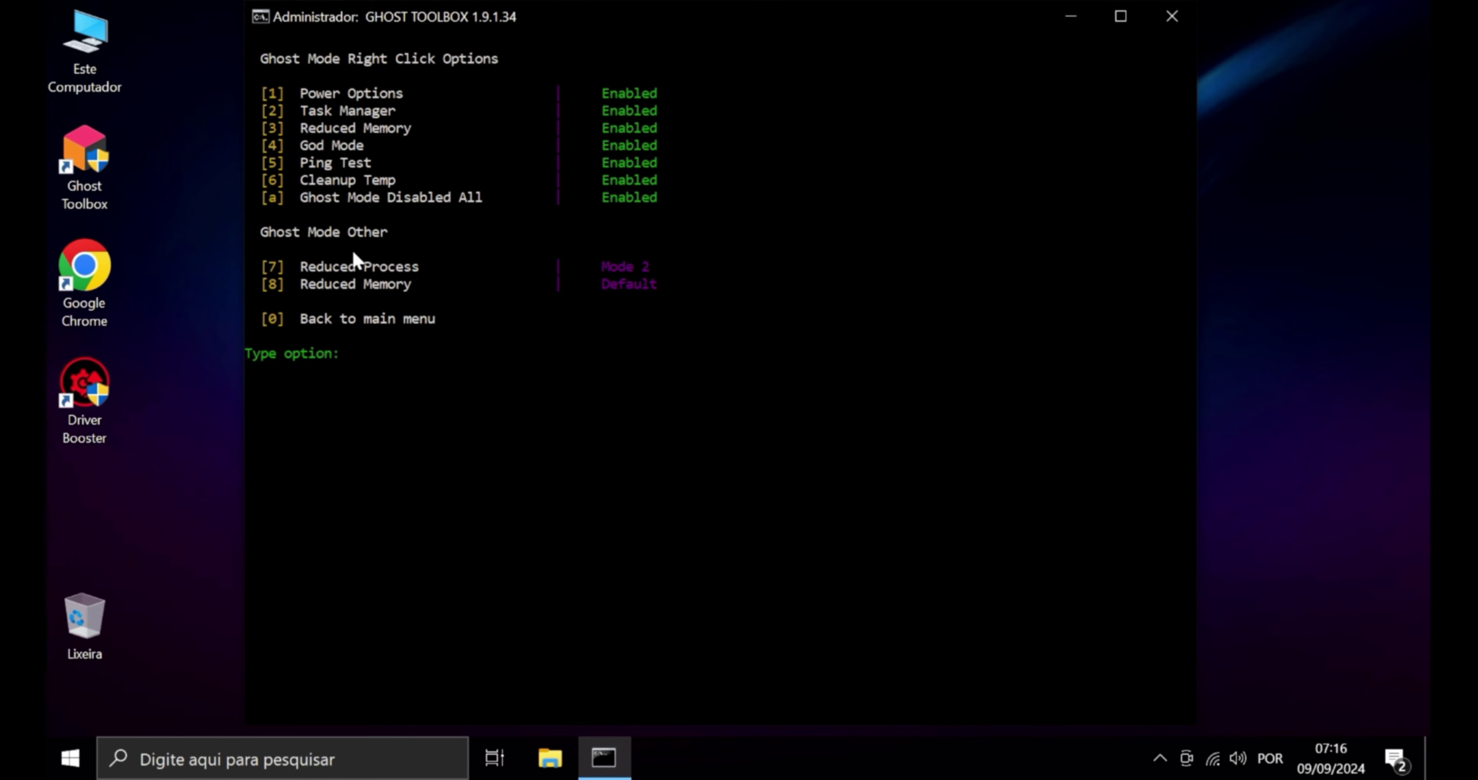
- Set Ghost Mode's automatic Reduced Memory (8) to run every 15 minutes with option 4
type("8")
key("Return")
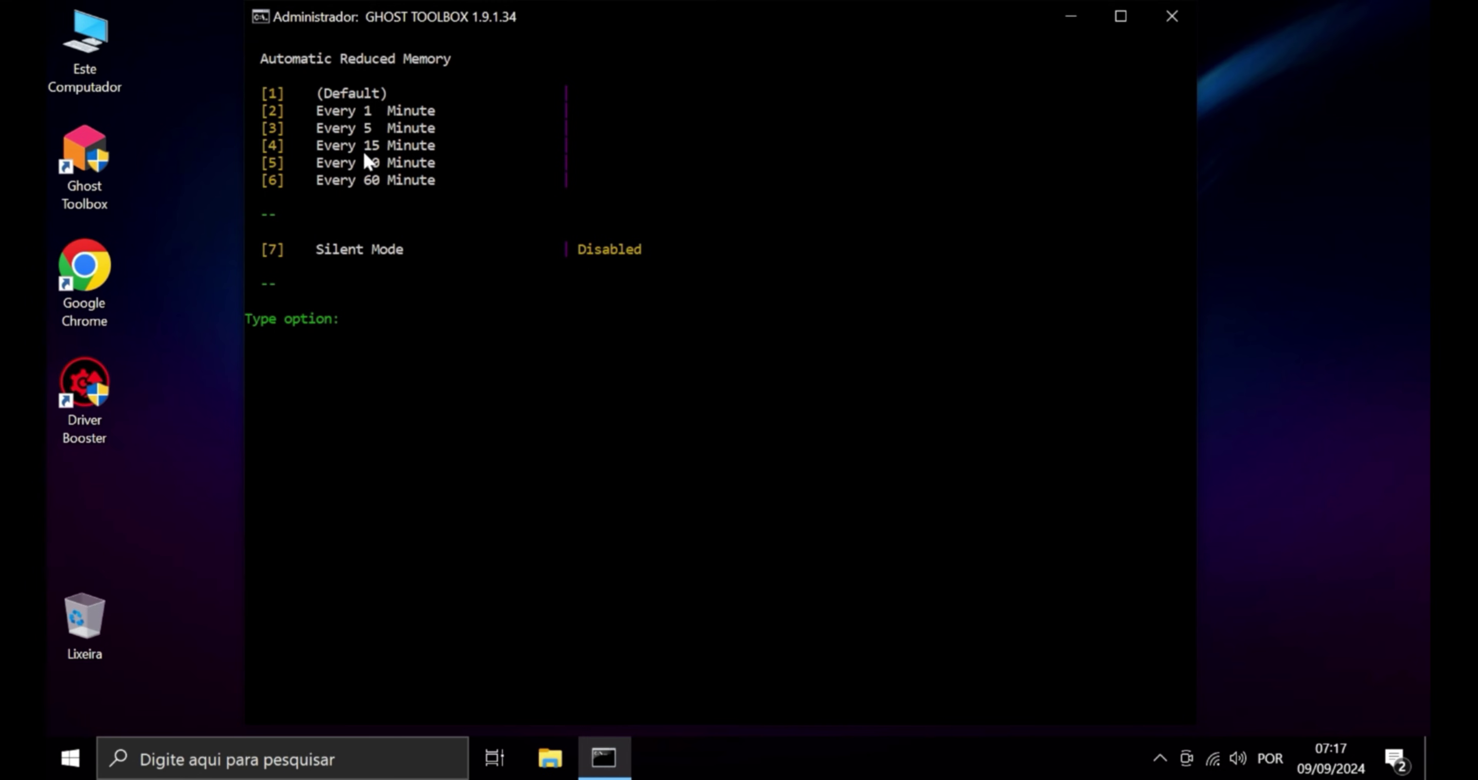
type("4")
key("Return")
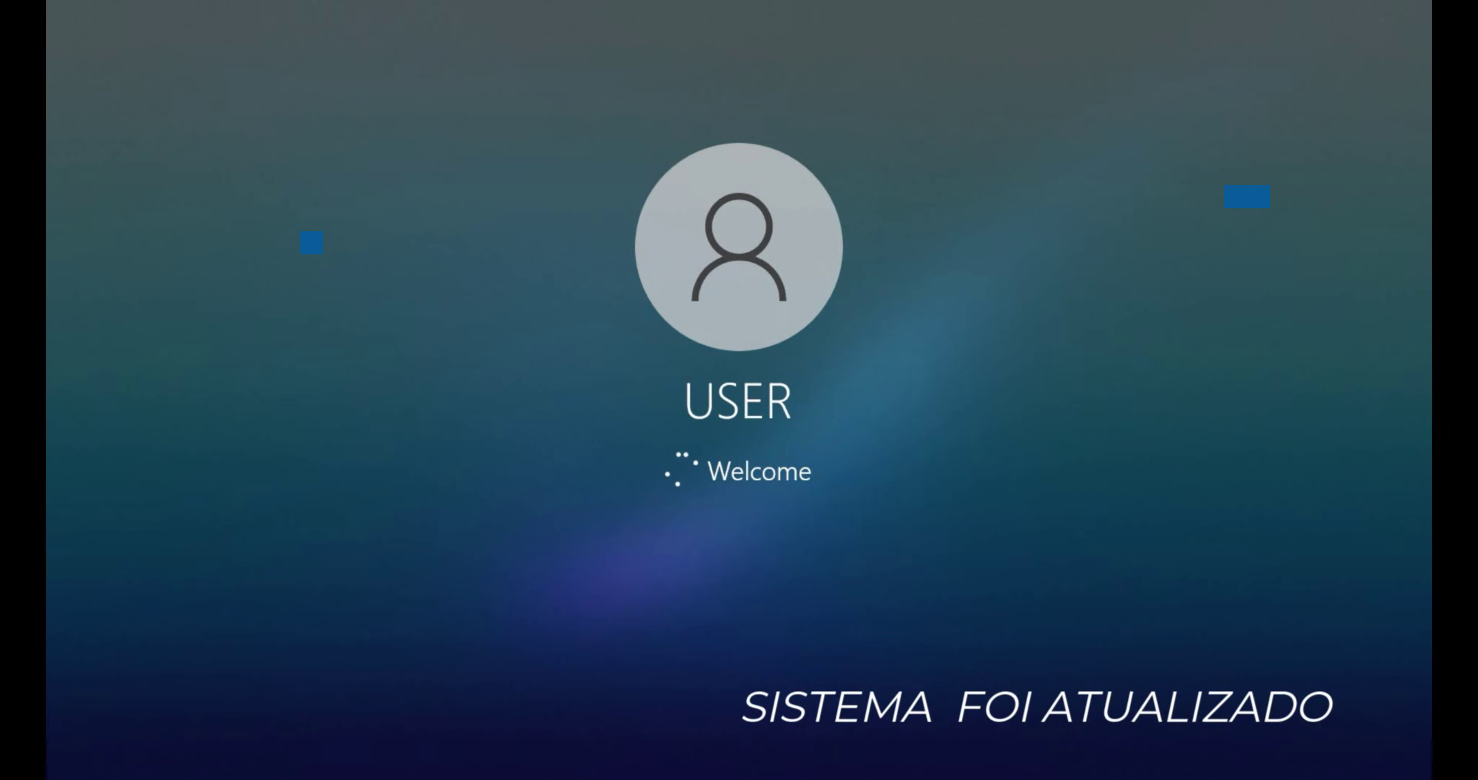
left_click(512, 596)
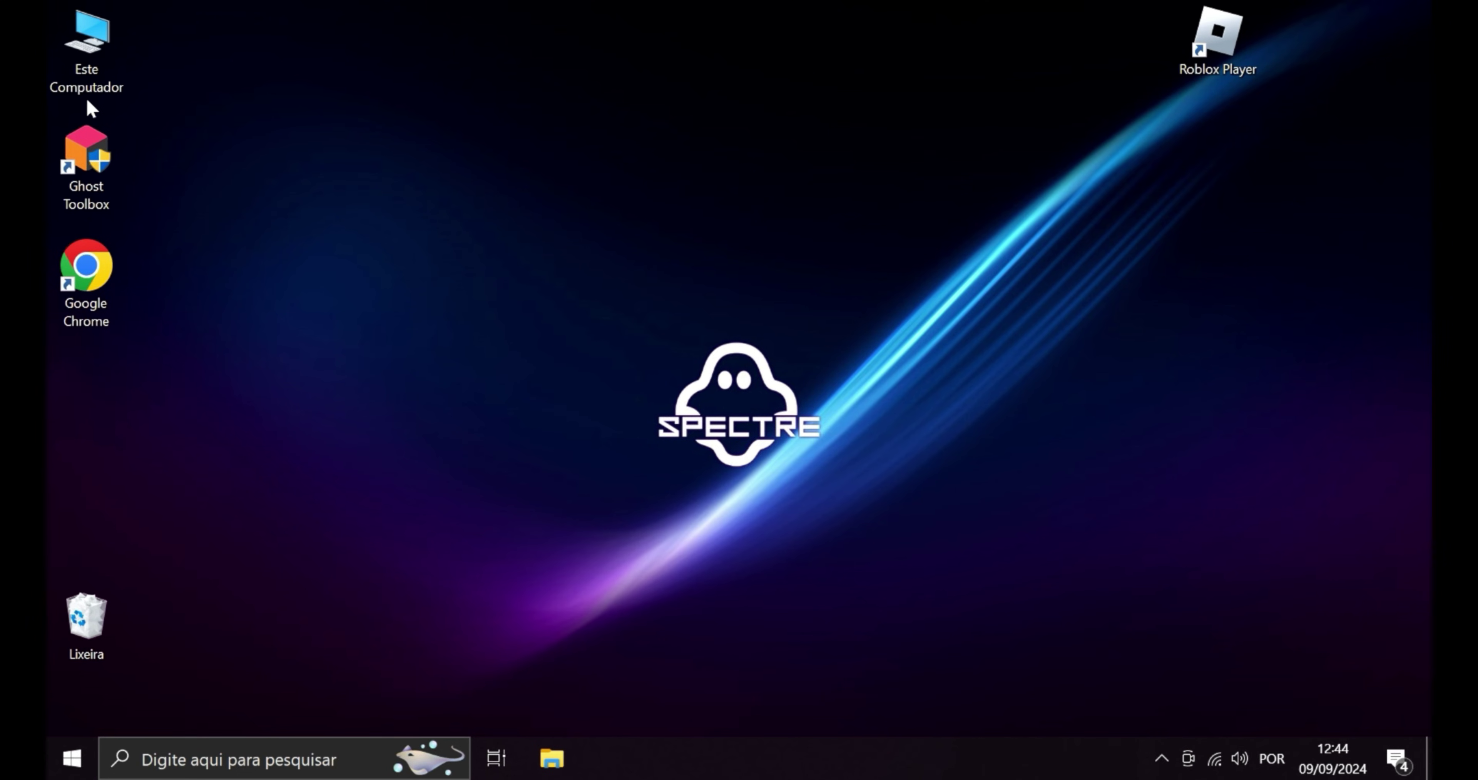
- Check the used and free space in the properties of Disco Local (C:), then return to the desktop
double_click(88, 86)
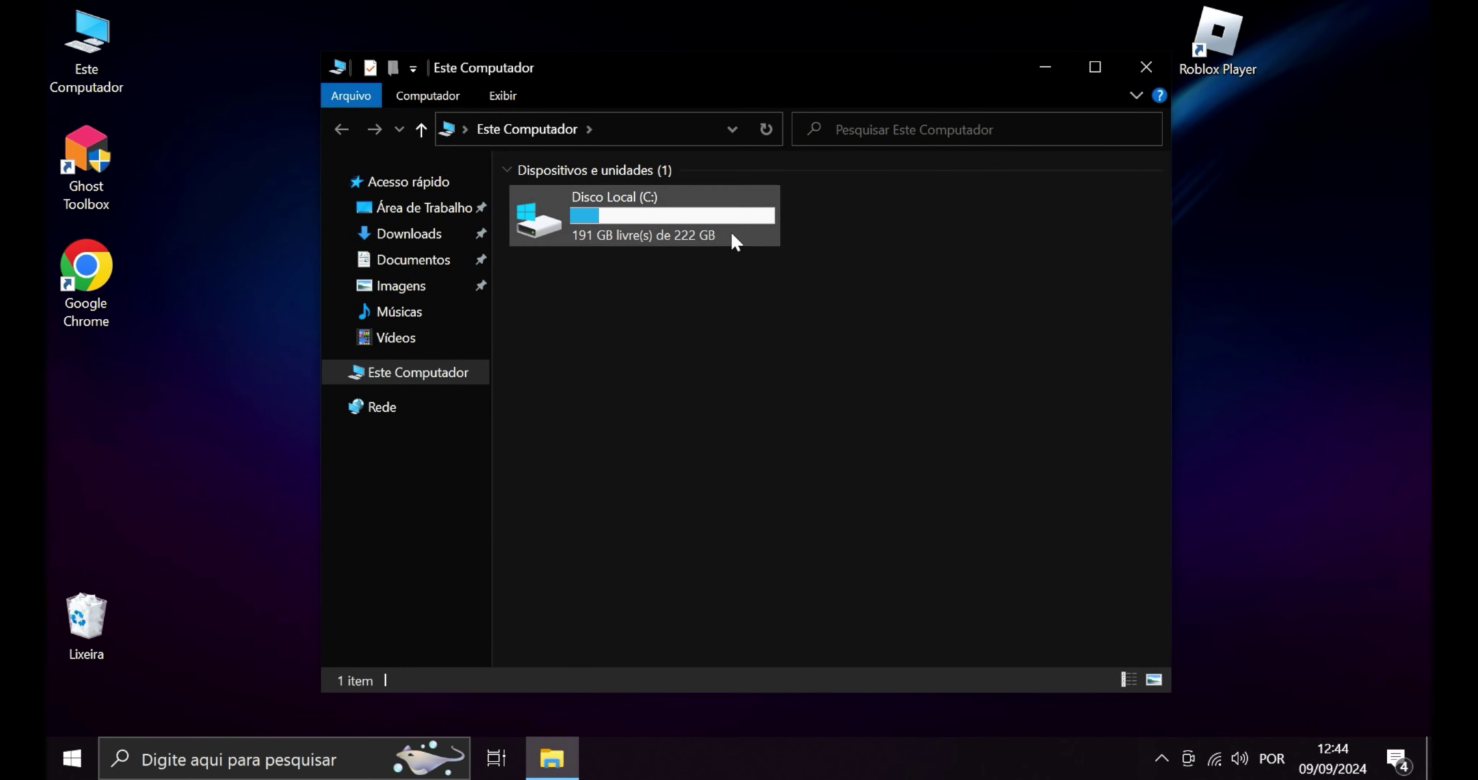
left_click(735, 241)
key("alt+Return")
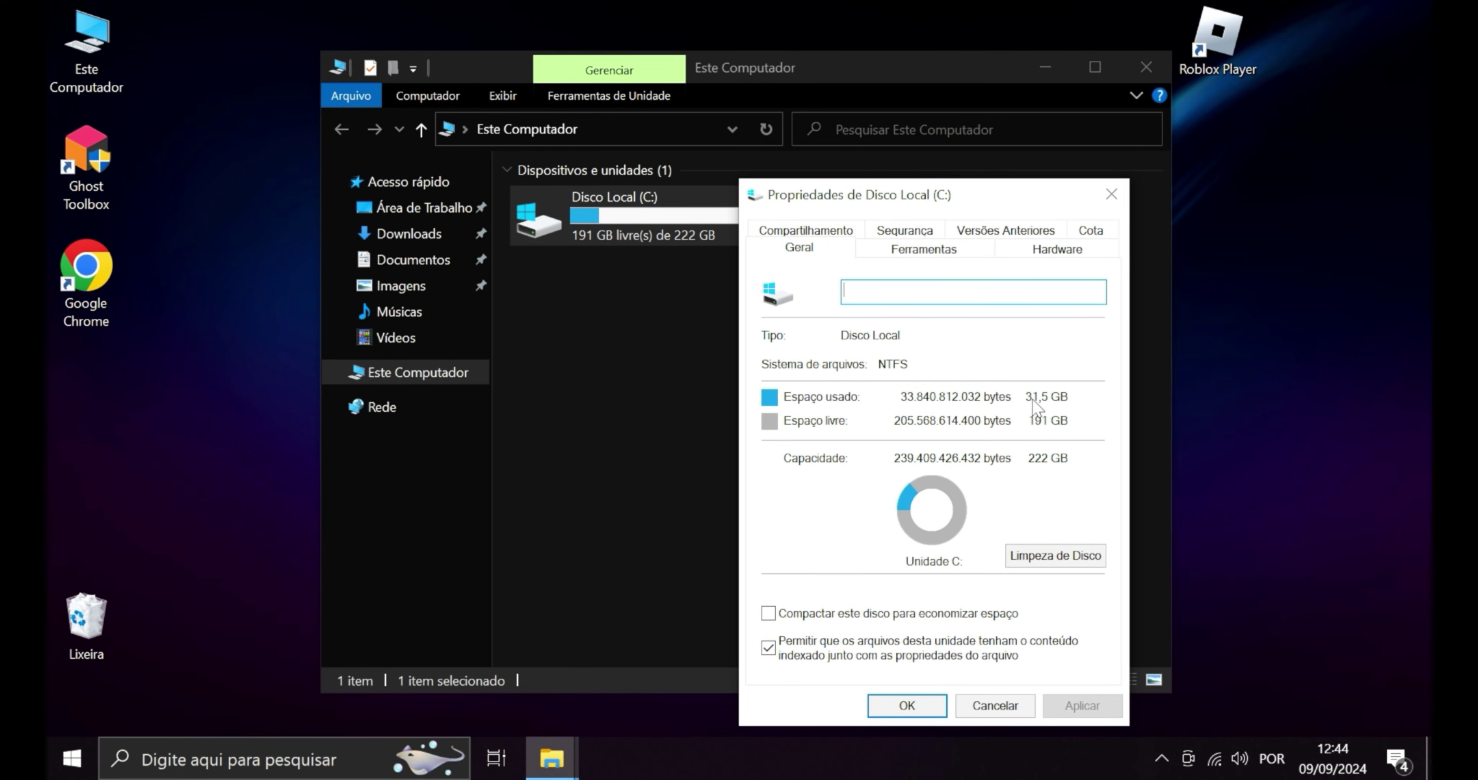
key("super+d")
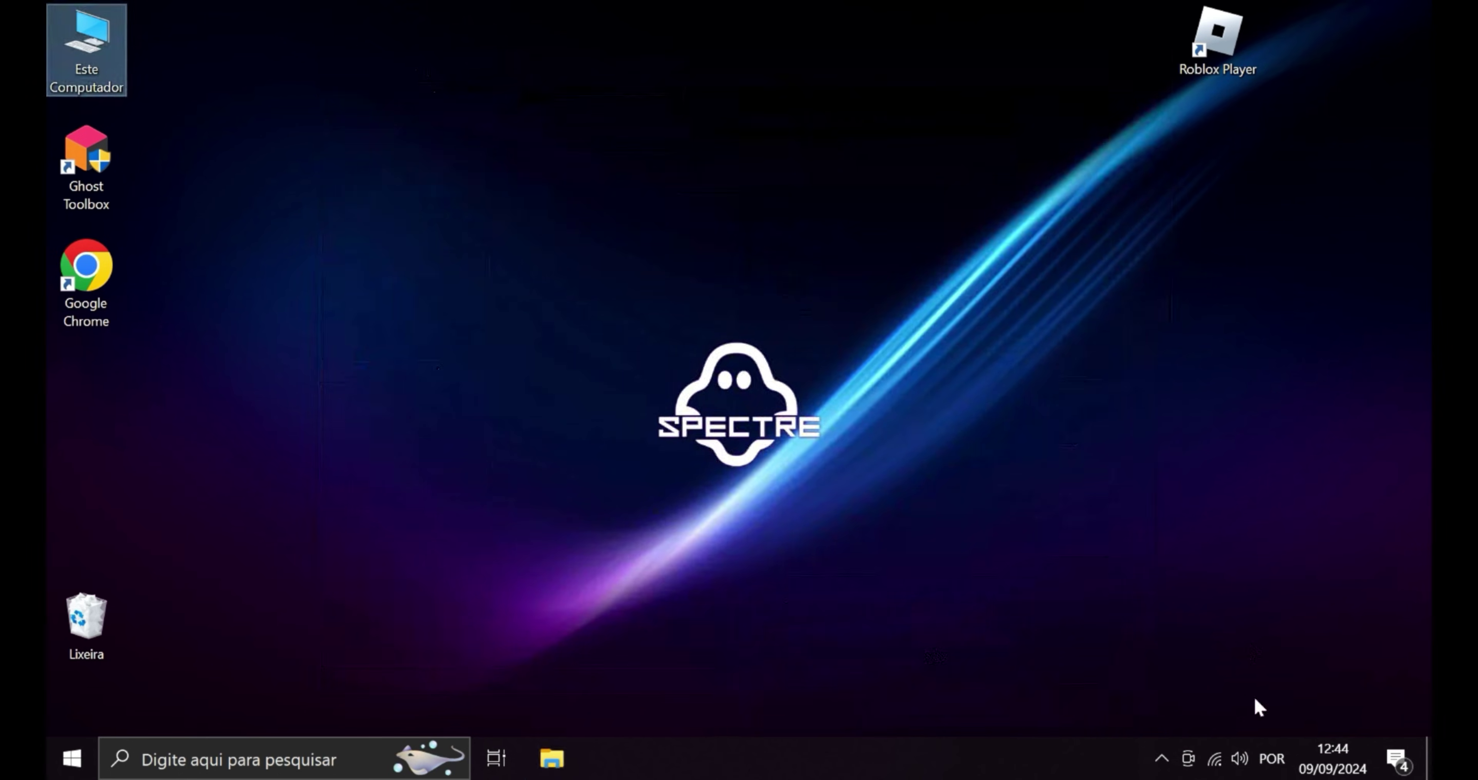
- Examine the CPU process count and memory usage in Task Manager's performance view, then close it
right_click(1123, 764)
left_click(1147, 654)
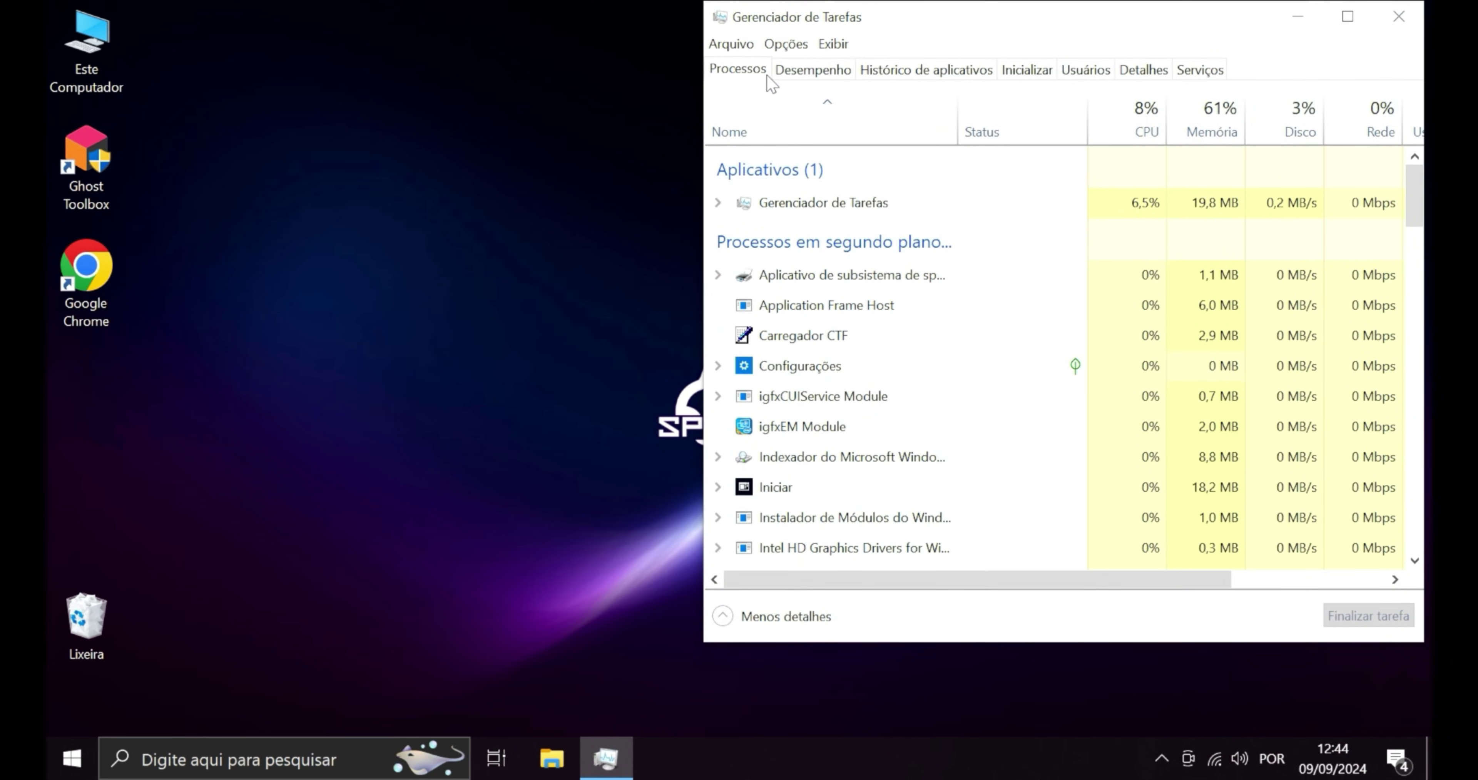
left_click(803, 70)
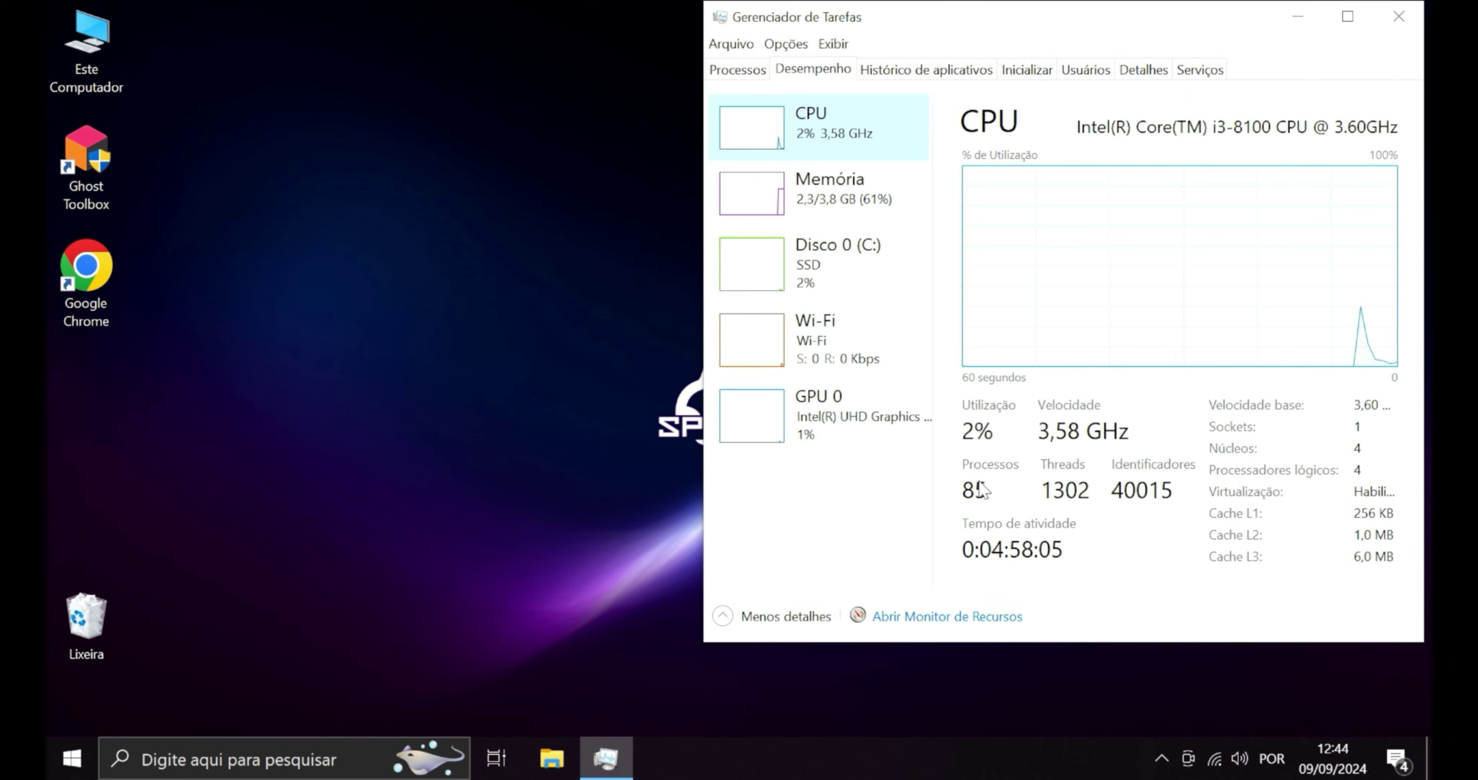
key("Down")
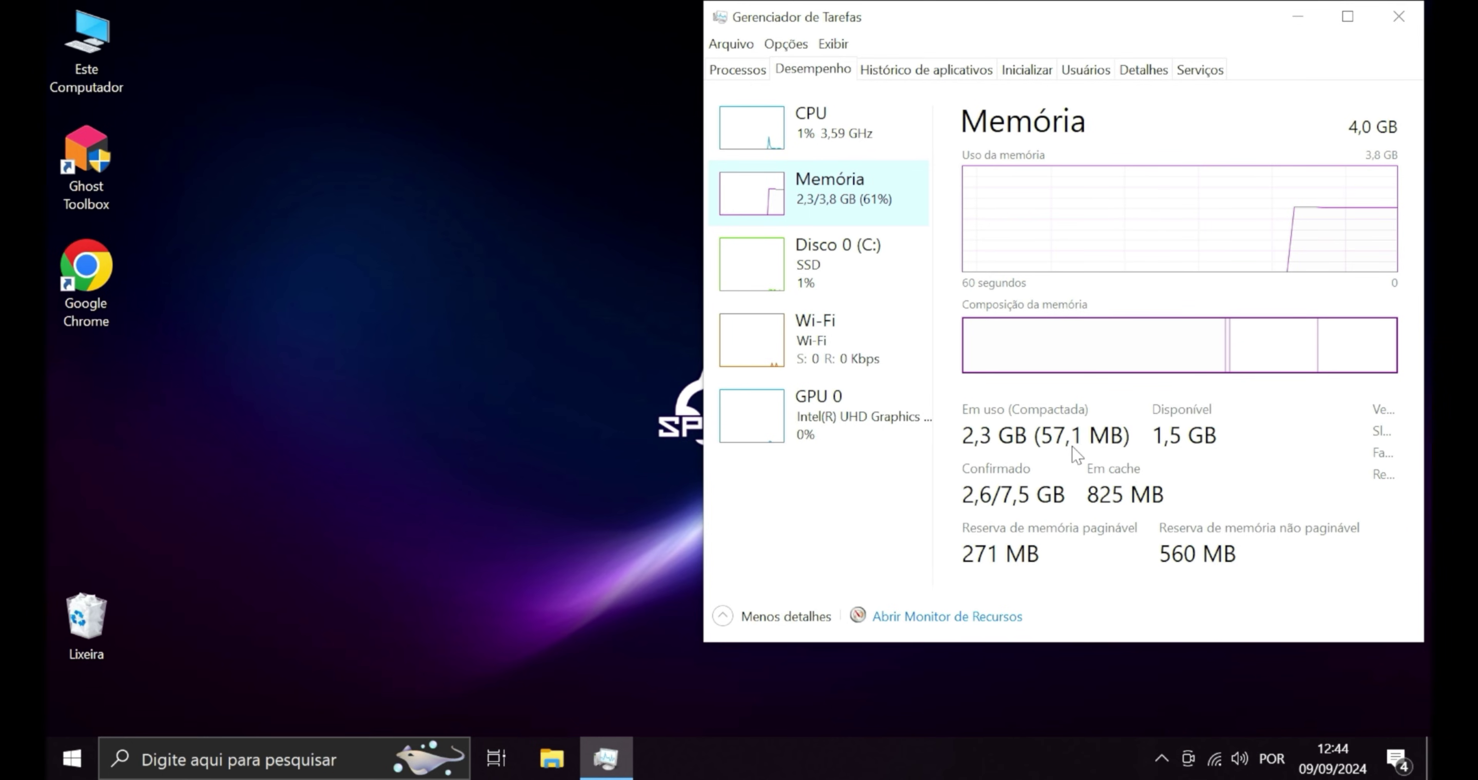
left_click(1399, 19)
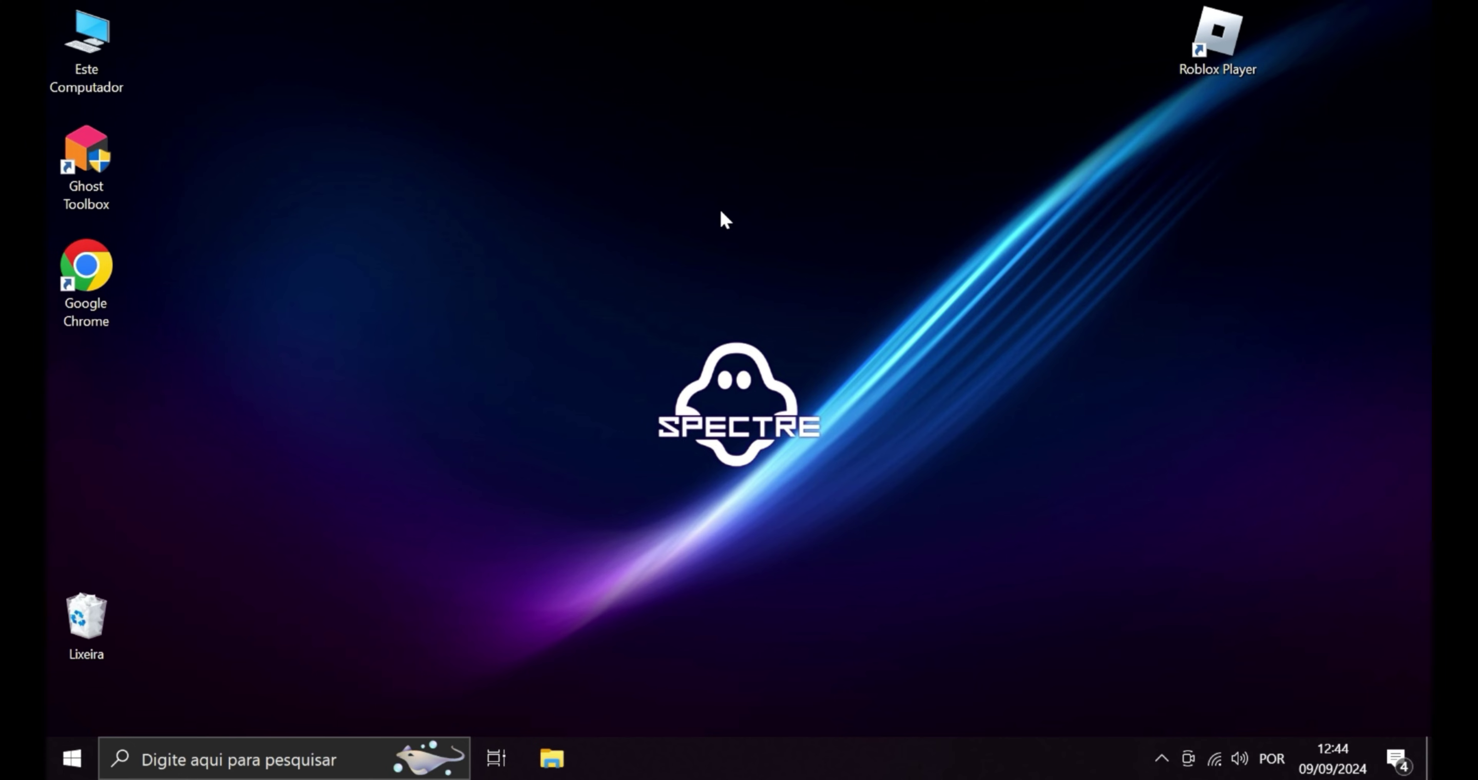
- Launch Roblox Player to test a game on the system, then leave the experience and confirm the exit
double_click(1195, 53)
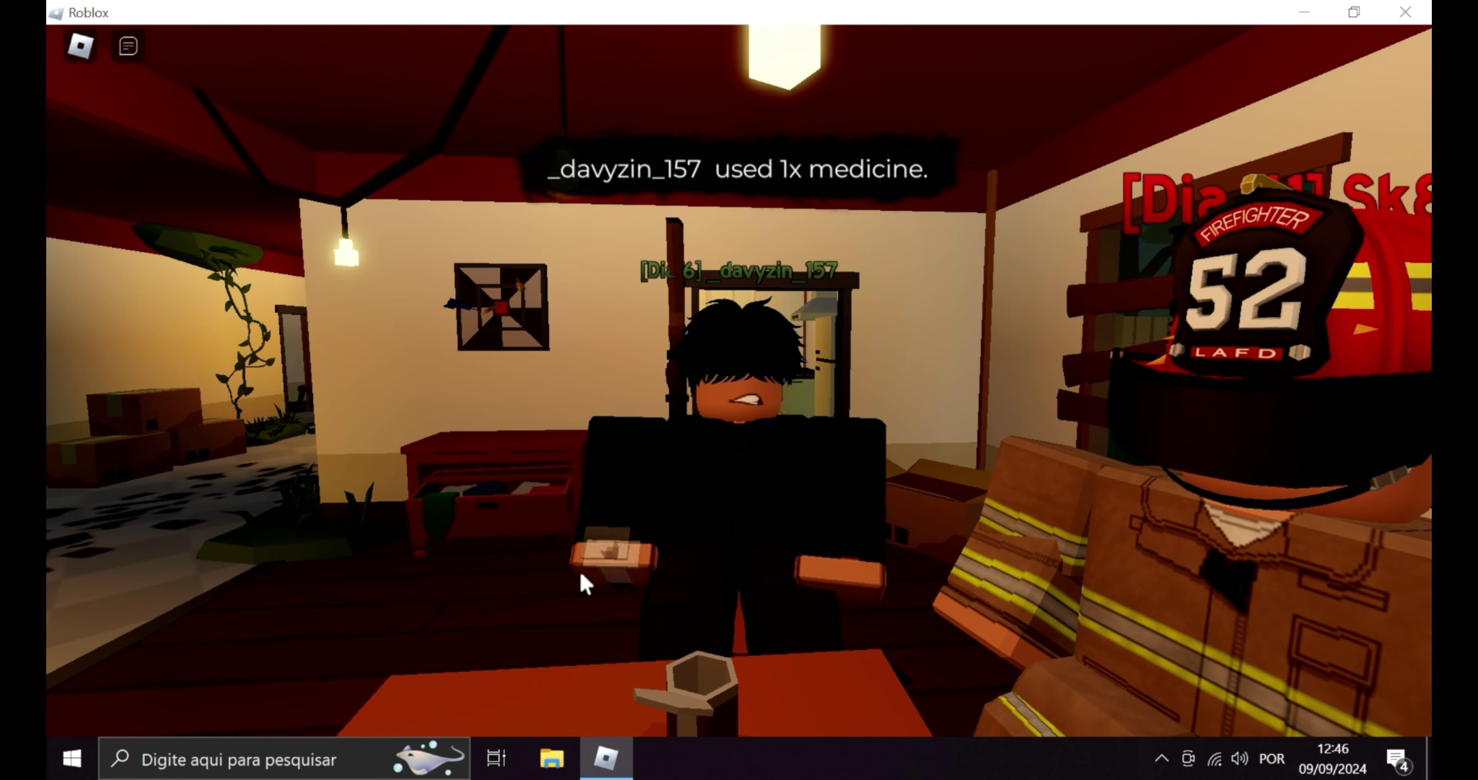
key("Escape")
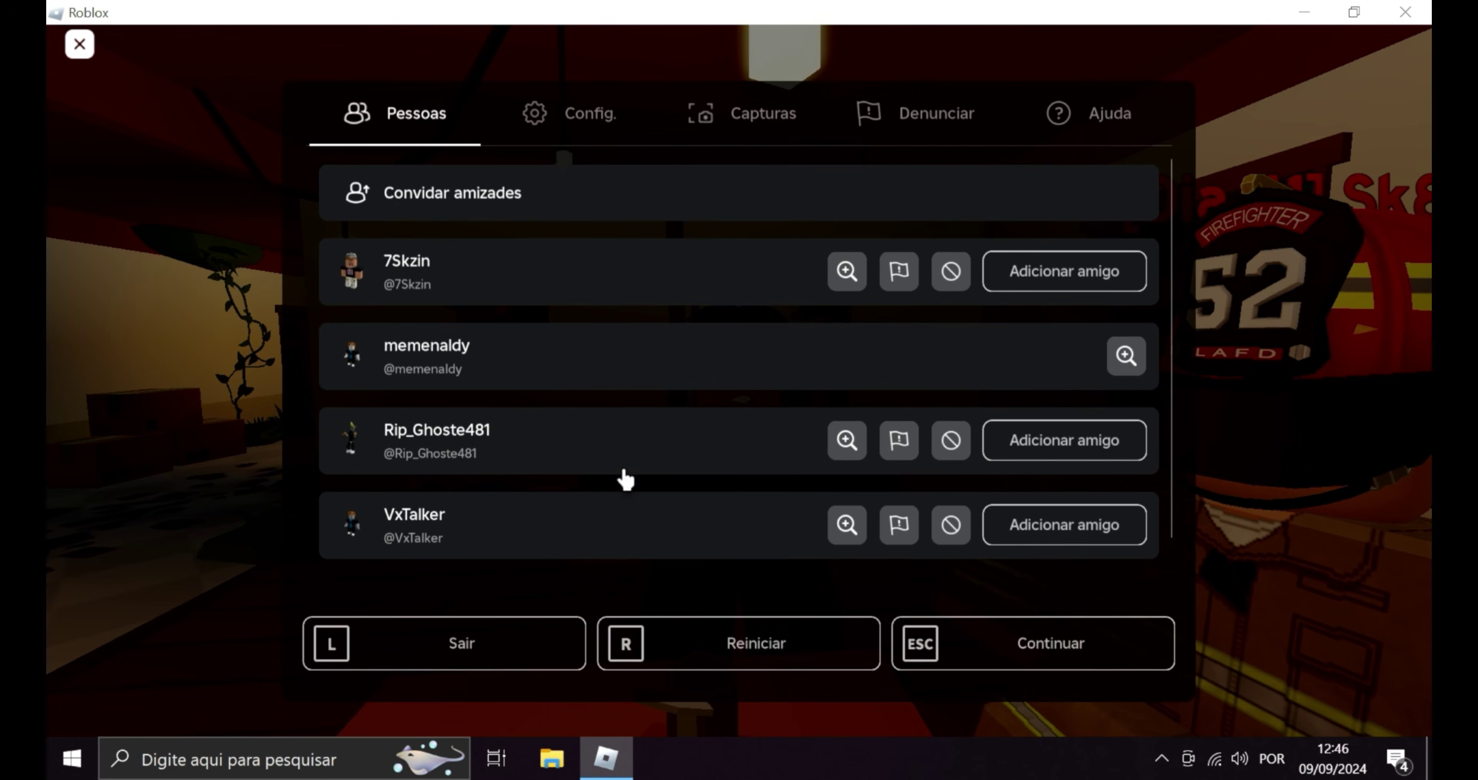
left_click(518, 633)
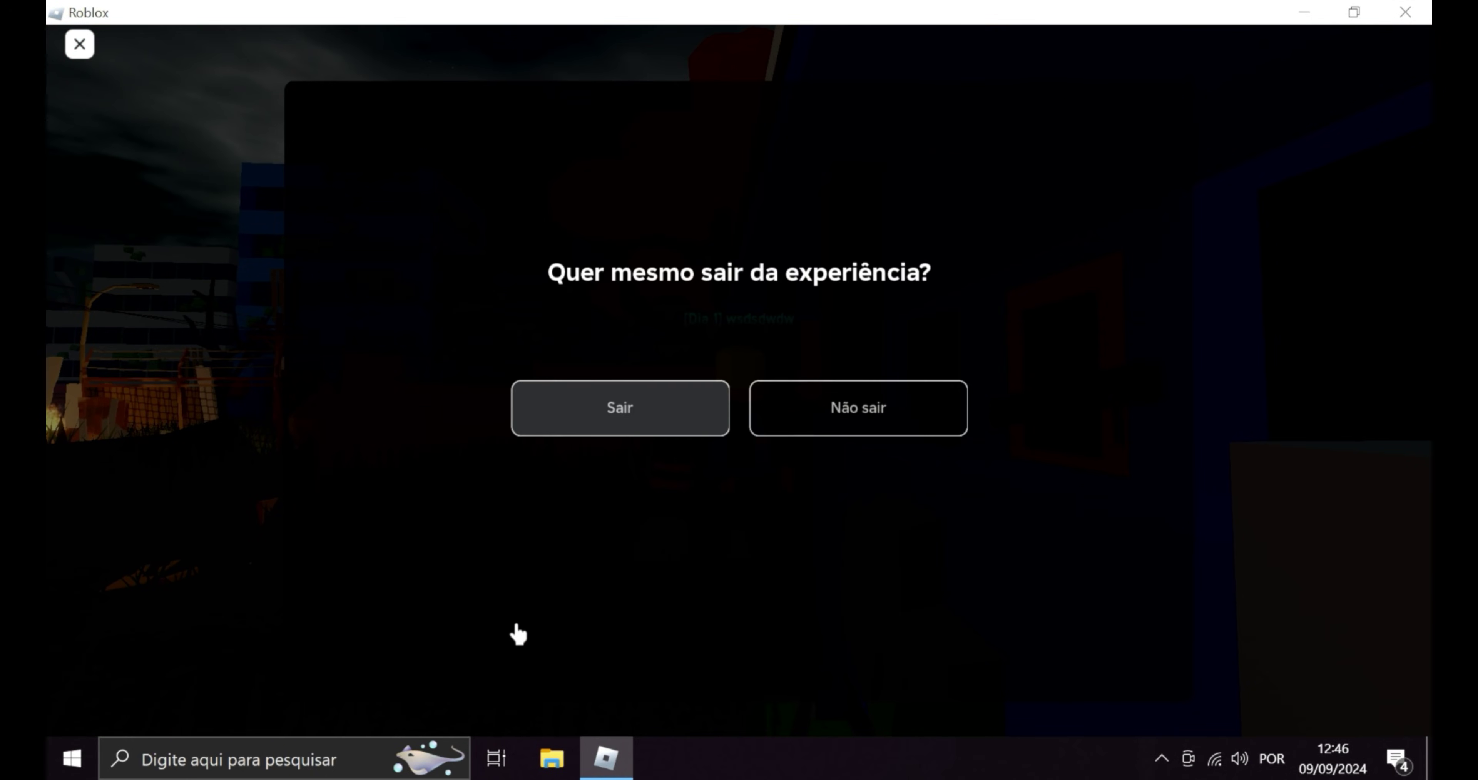
left_click(584, 412)
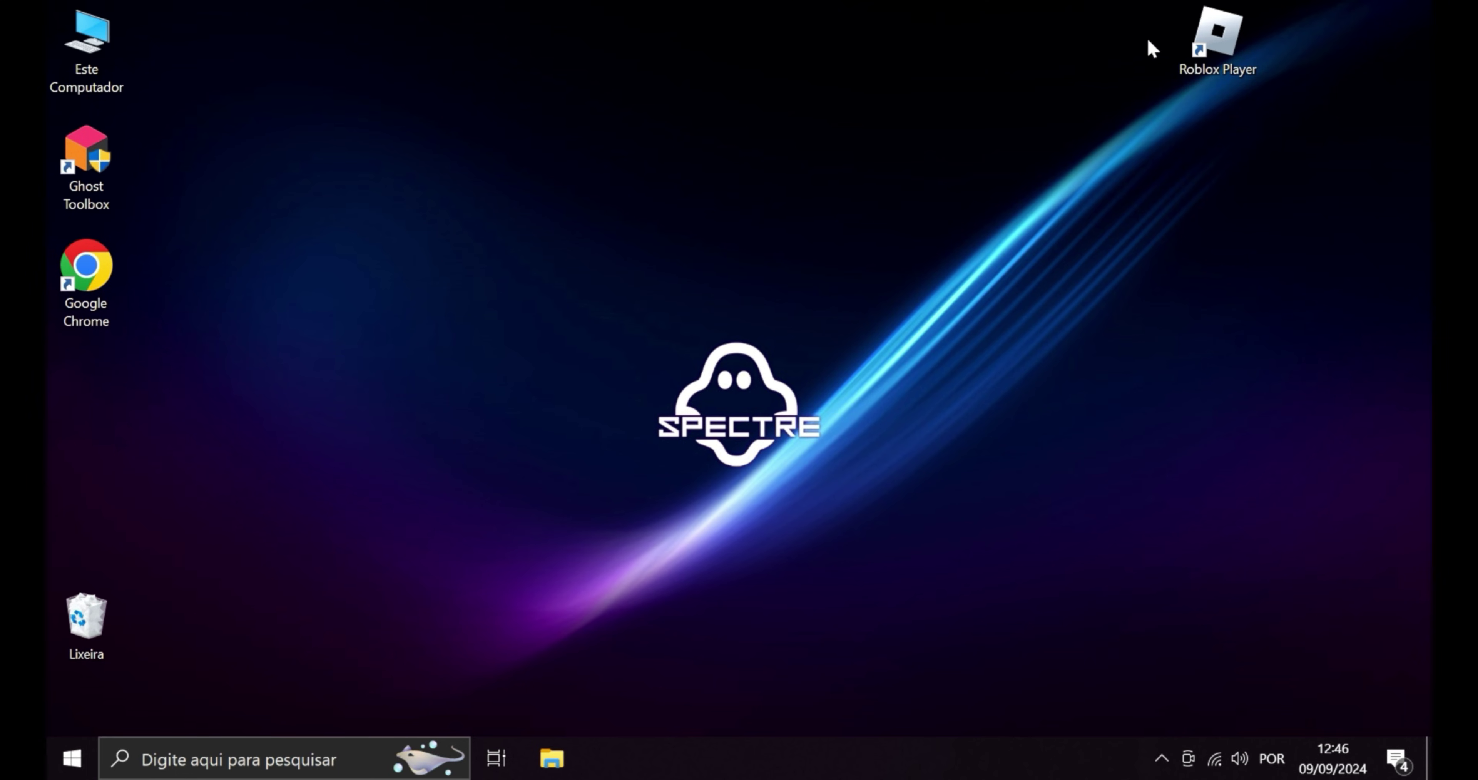
- Move the Roblox Player shortcut one icon position outward to the desktop's upper-right corner
left_click_drag(1213, 34, 1301, 47)
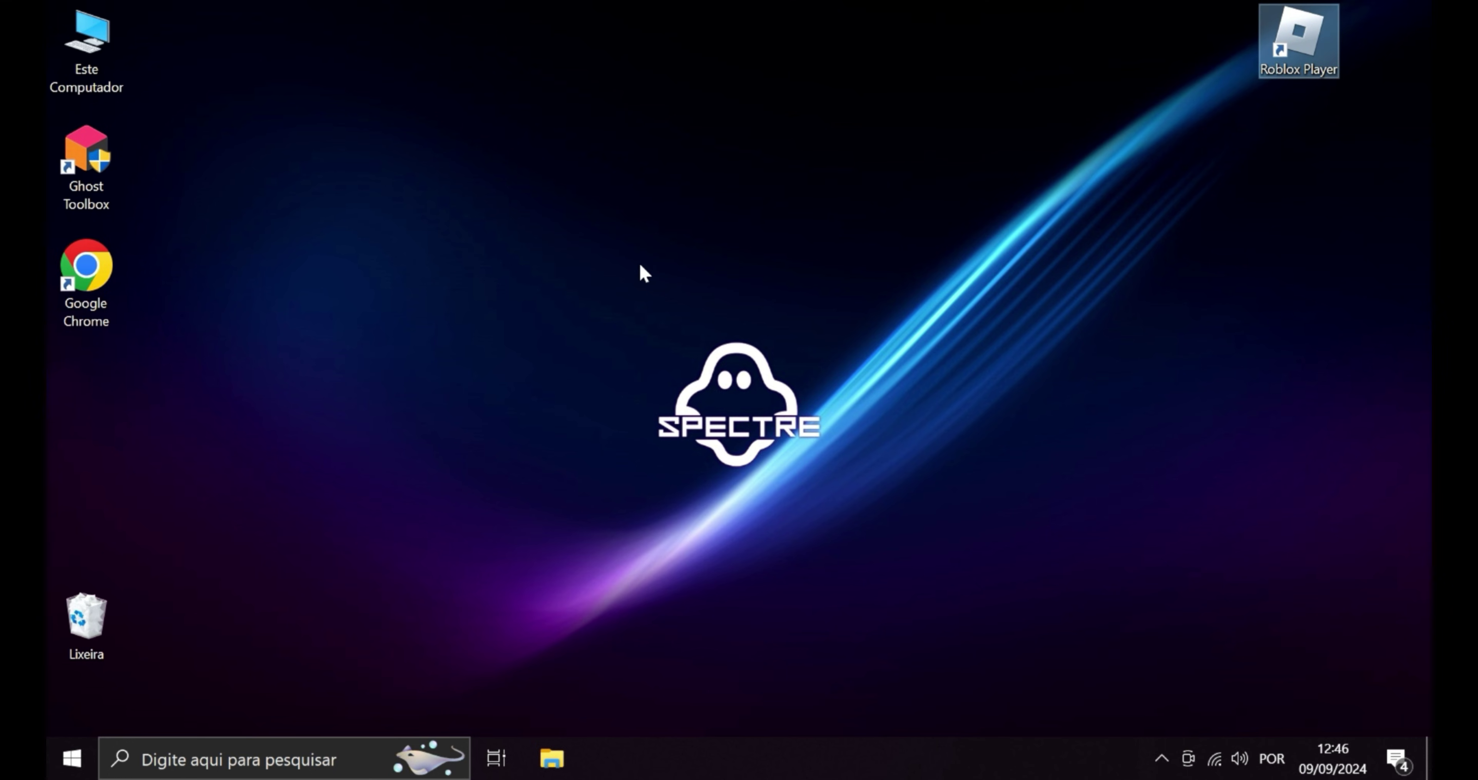